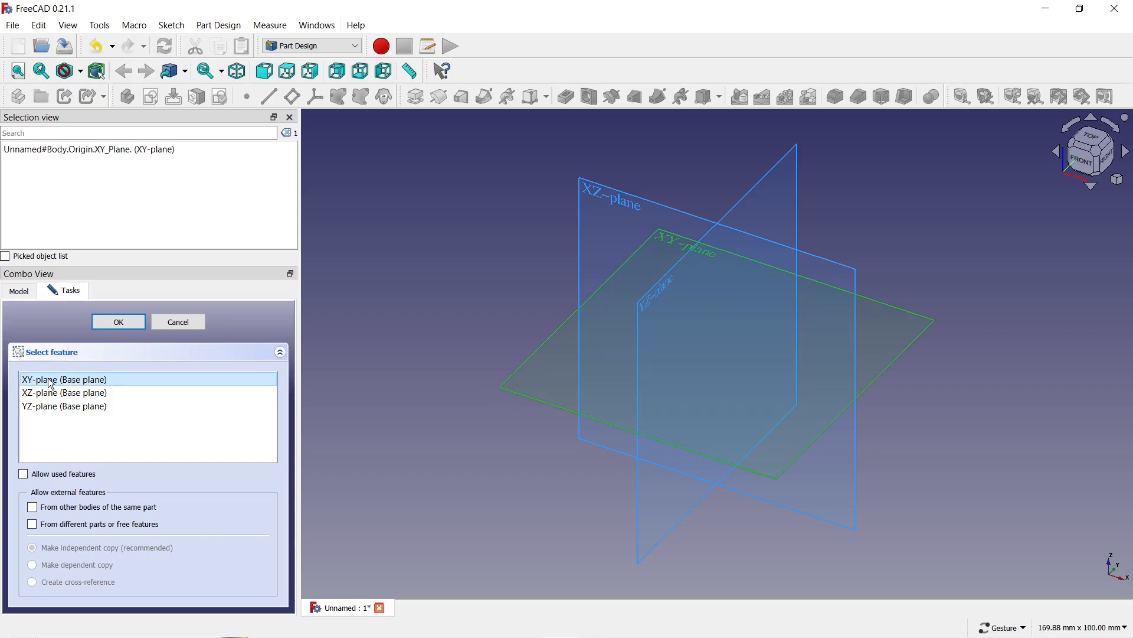
Start a sketch on the XY plane and draw two concentric circles at the origin, about 24 mm and 104 mm in diameter
{"action": "left_click", "coordinate": [116, 325]}
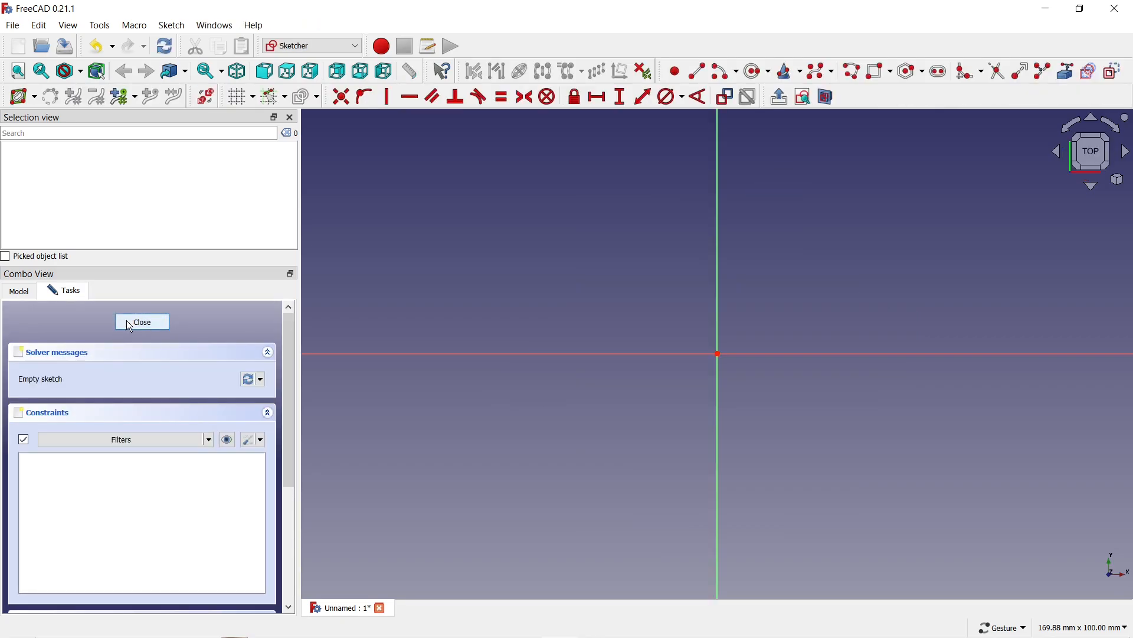
{"action": "left_click", "coordinate": [756, 71]}
{"action": "left_click", "coordinate": [719, 354]}
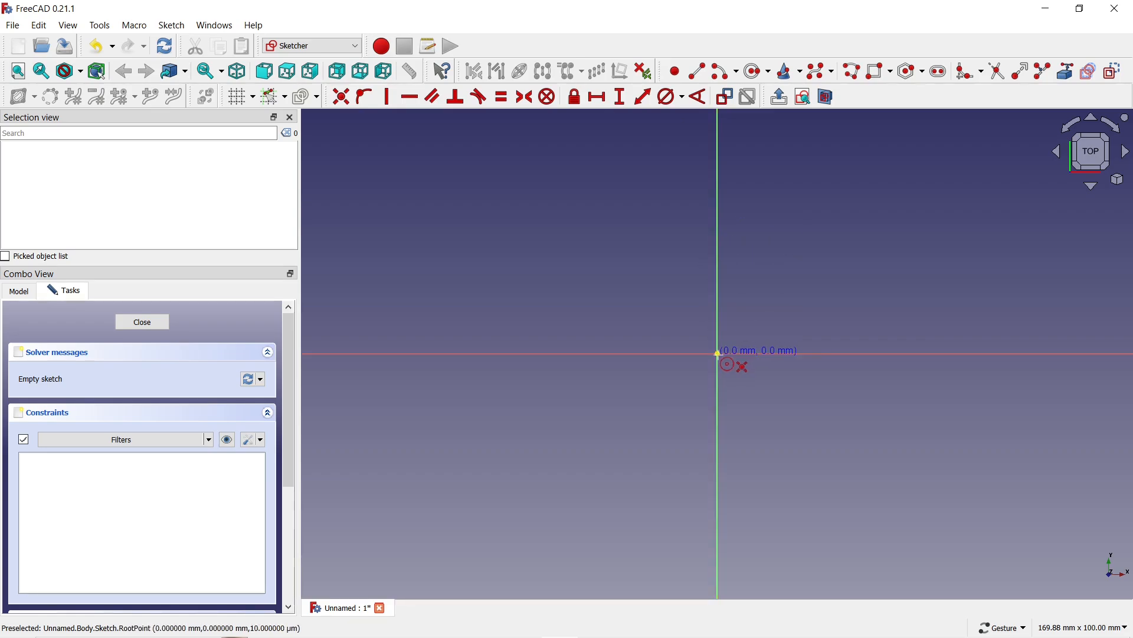
{"action": "left_click", "coordinate": [674, 313]}
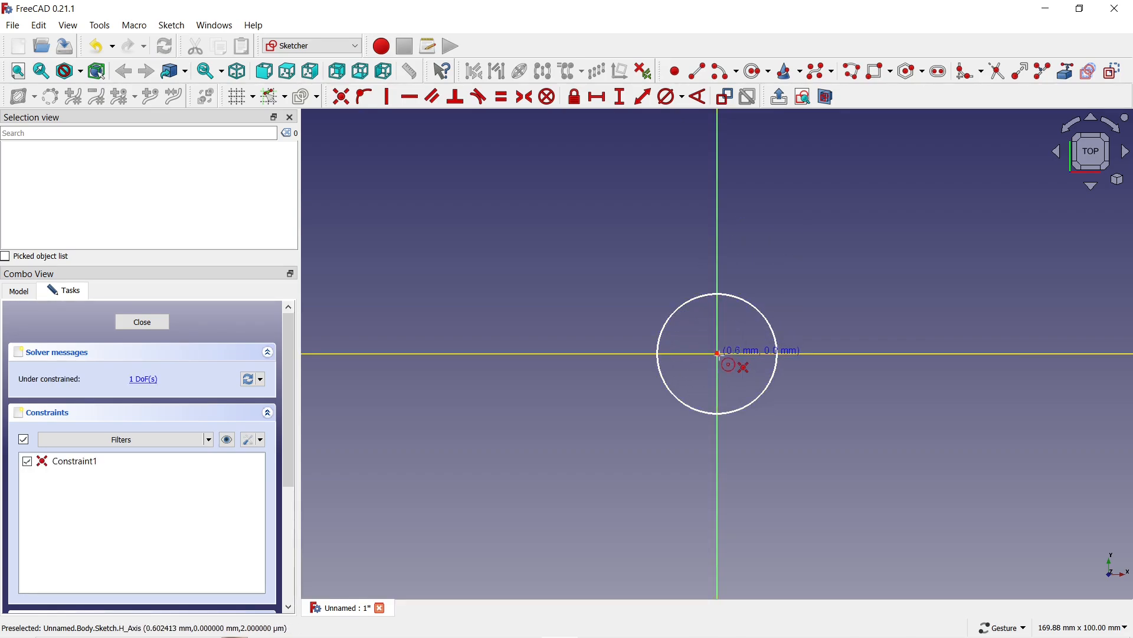
{"action": "left_click", "coordinate": [718, 354]}
{"action": "left_click", "coordinate": [504, 213]}
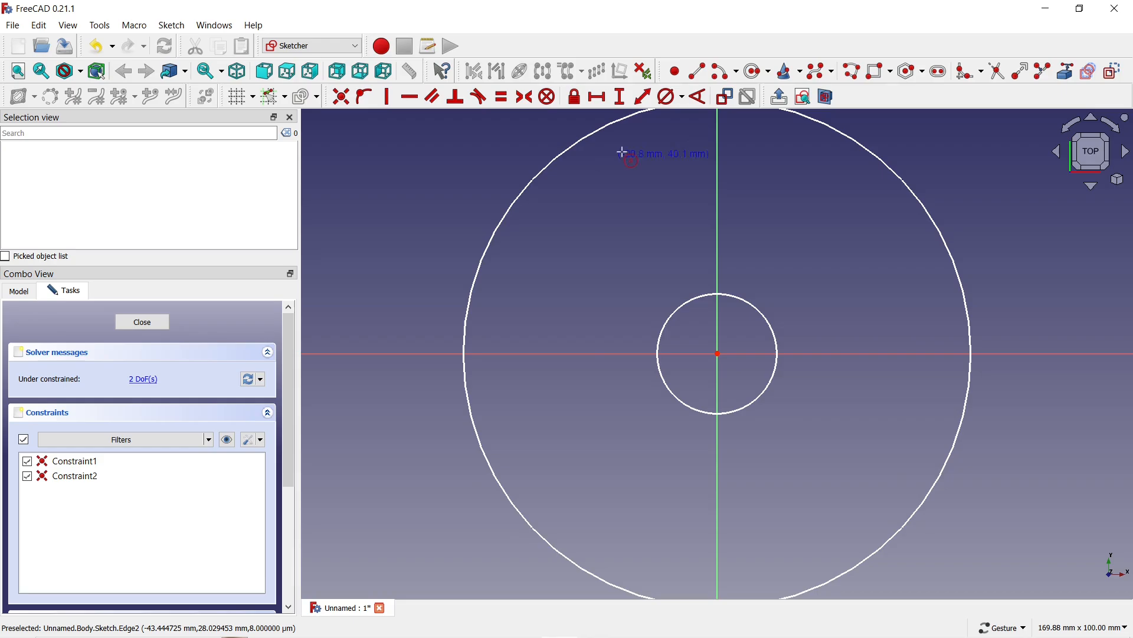
Constrain the outer circle's diameter to 50 mm and the inner circle's diameter to 10 mm
{"action": "left_click", "coordinate": [905, 182]}
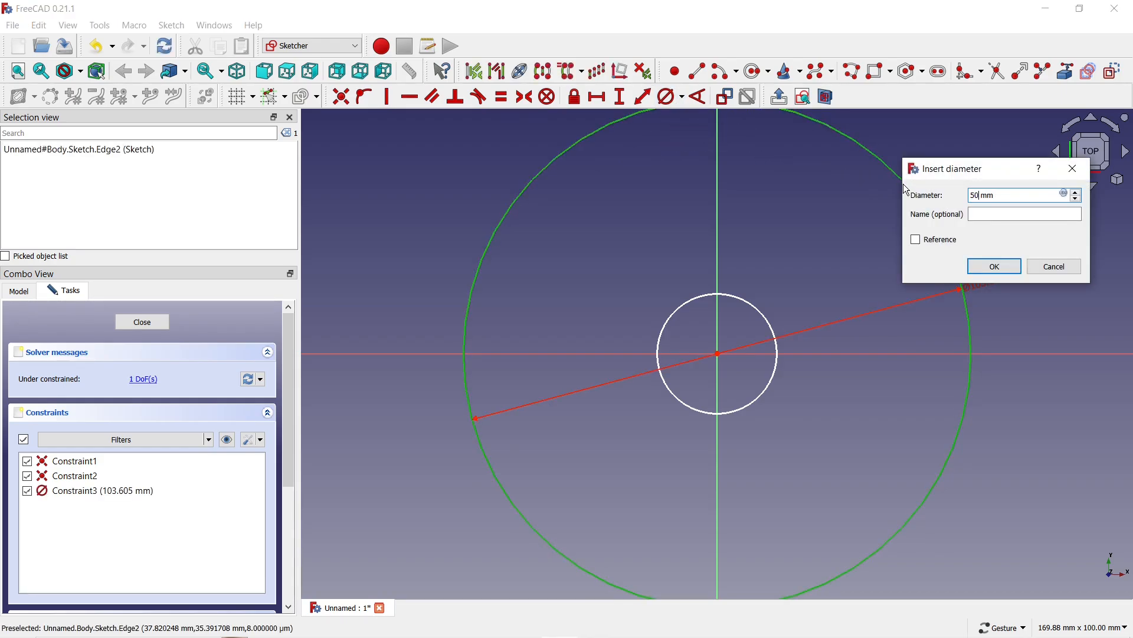
{"action": "type", "text": "50"}
{"action": "left_click", "coordinate": [995, 266]}
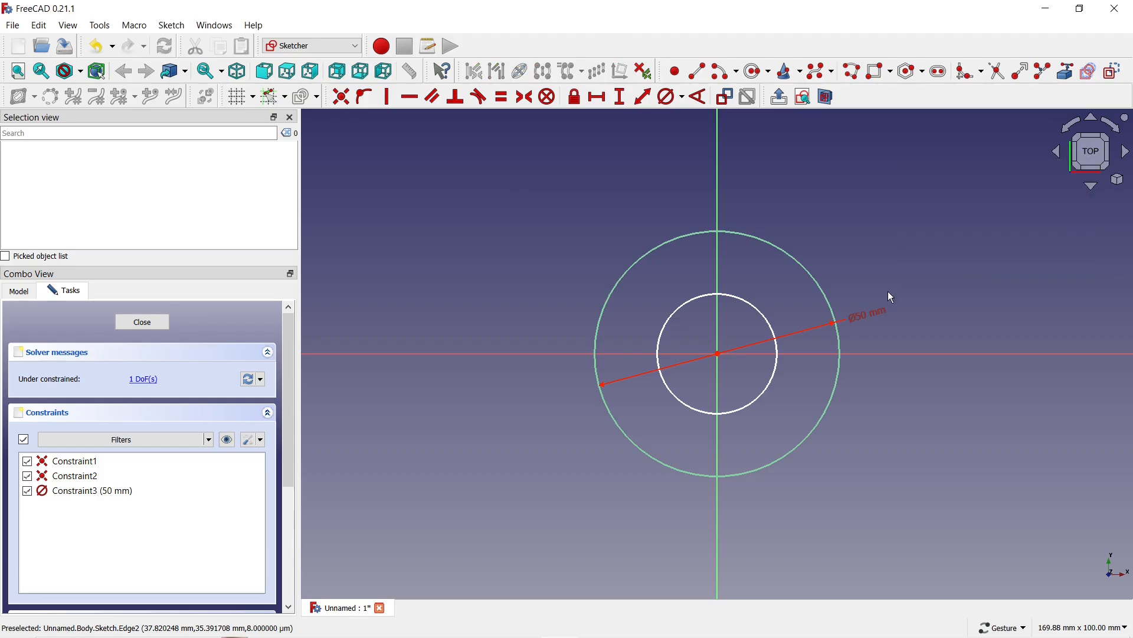
{"action": "left_click", "coordinate": [766, 321]}
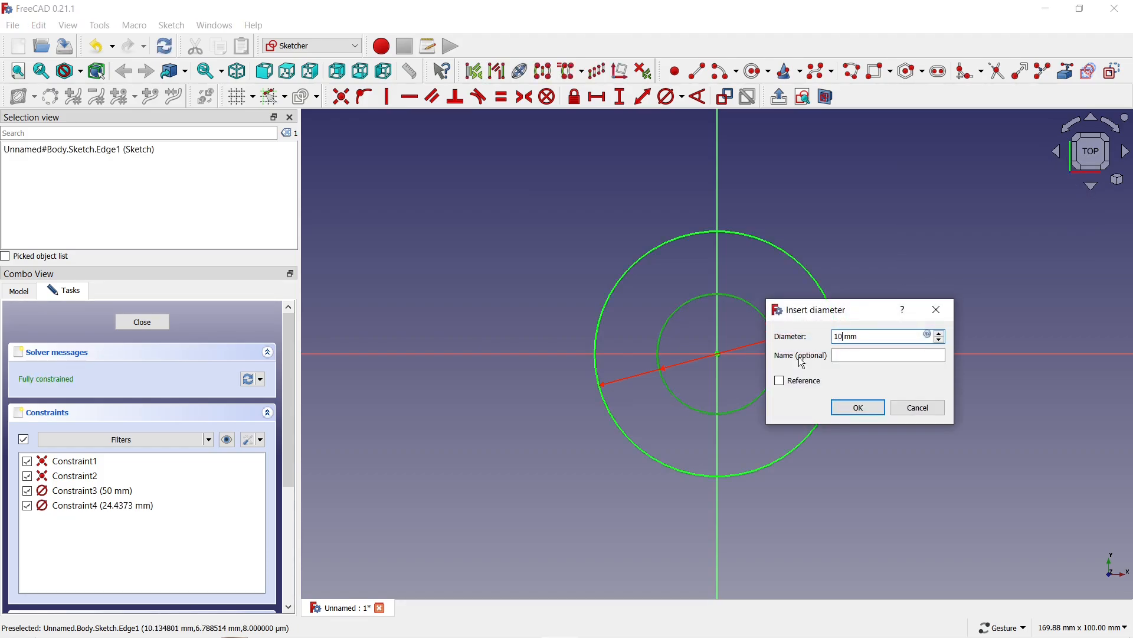
{"action": "left_click", "coordinate": [858, 407]}
{"action": "scroll", "coordinate": [751, 312], "scroll_direction": "up", "scroll_amount": 3}
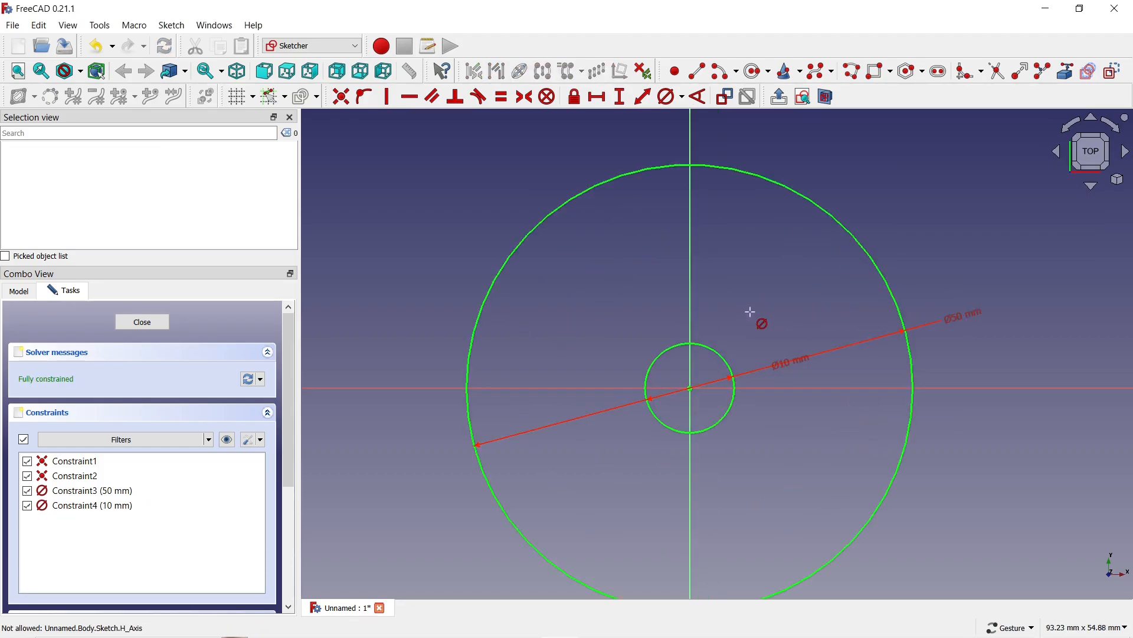
{"action": "key", "text": "Escape"}
{"action": "left_click_drag", "start_coordinate": [968, 322], "coordinate": [951, 261]}
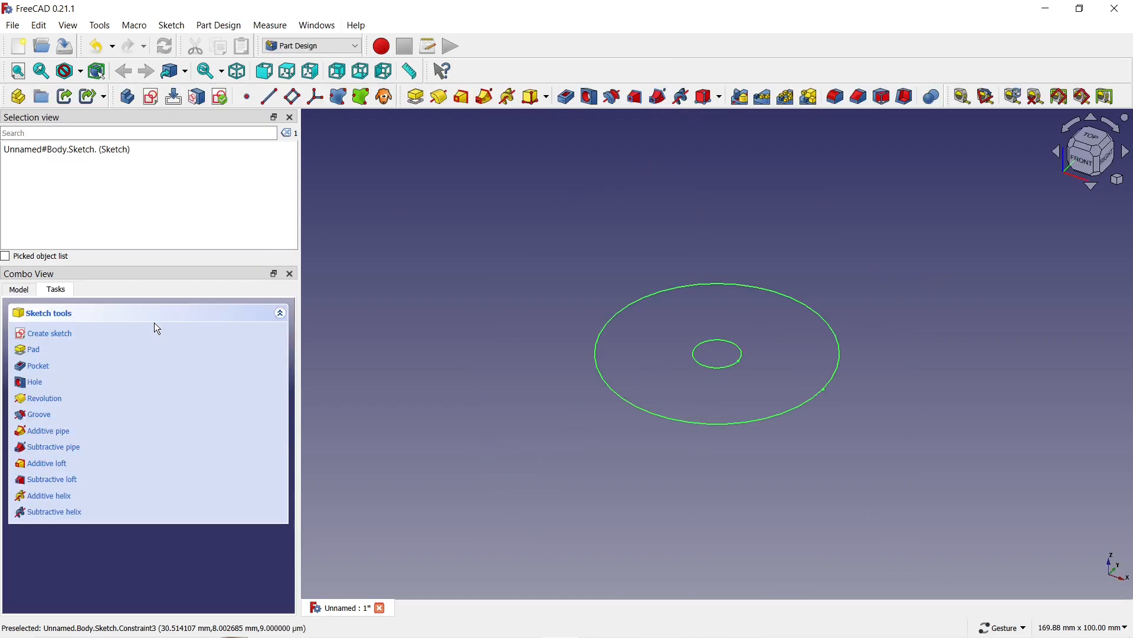
Pad the ring profile to a length of 5 mm
{"action": "left_click", "coordinate": [414, 100]}
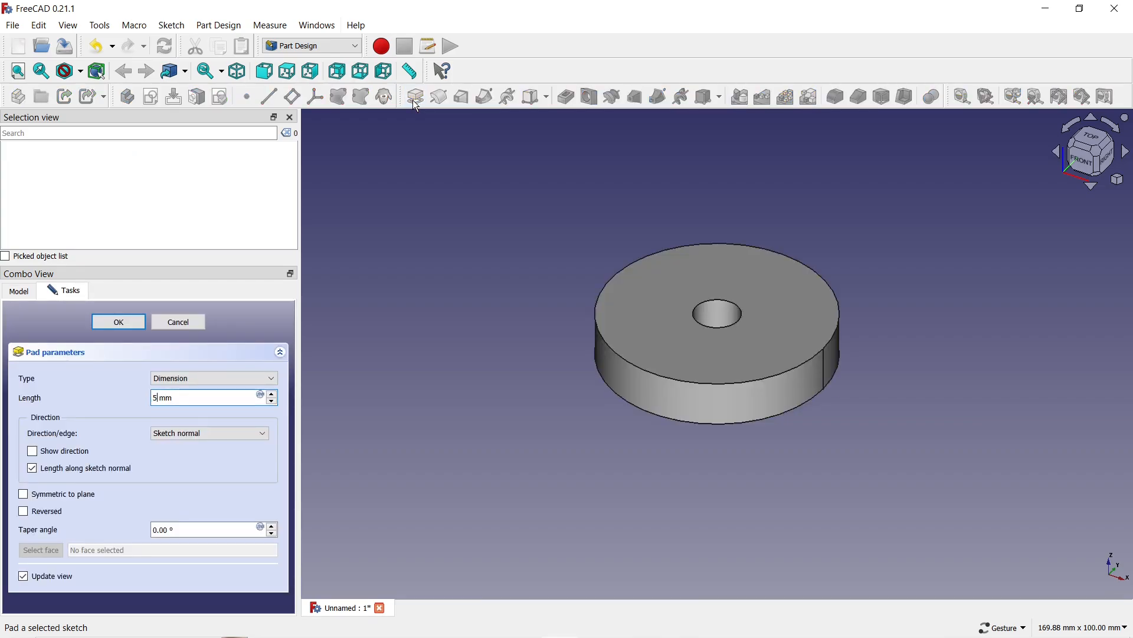
{"action": "left_click", "coordinate": [99, 327]}
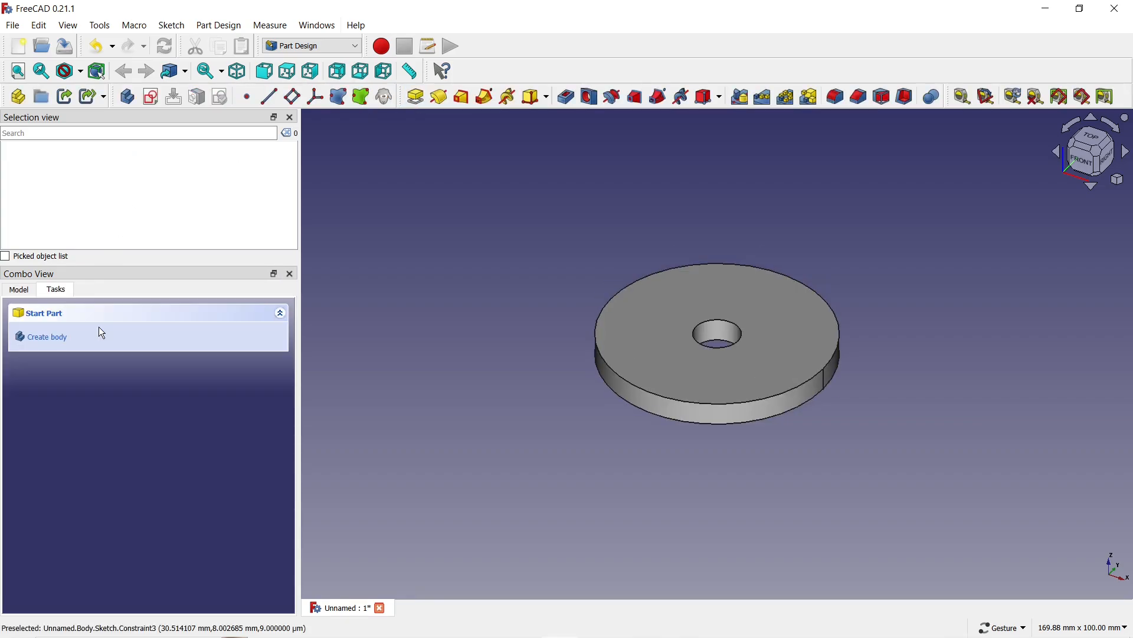
Start a sketch on the disc's top face and draw an open V-shaped polyline through the origin, with two segments on each side
{"action": "left_click", "coordinate": [678, 291]}
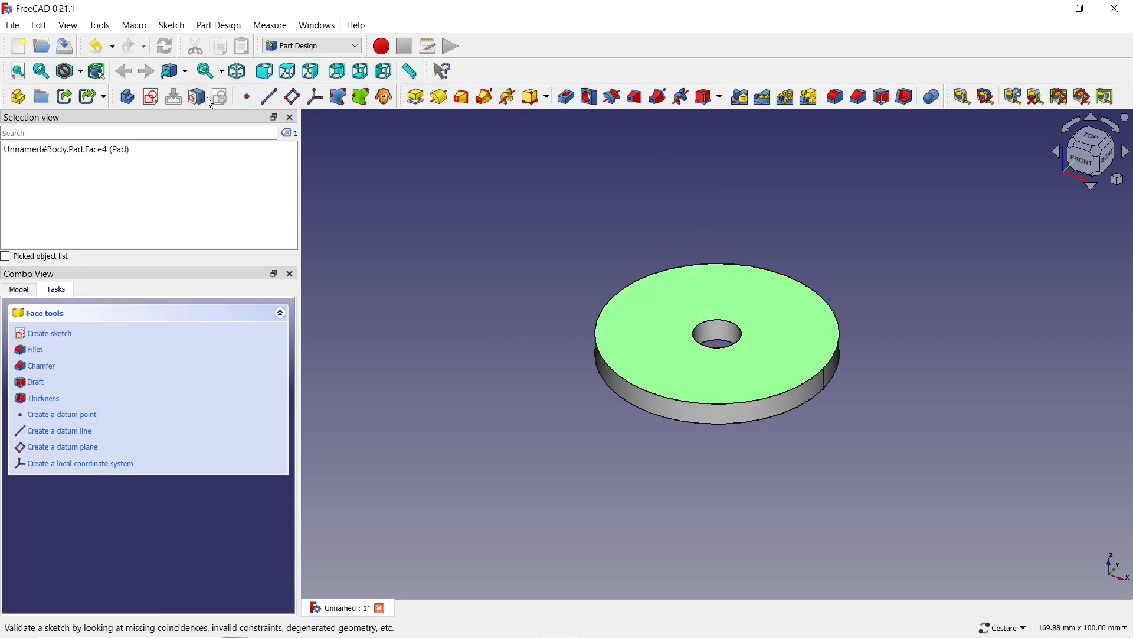
{"action": "left_click", "coordinate": [151, 97]}
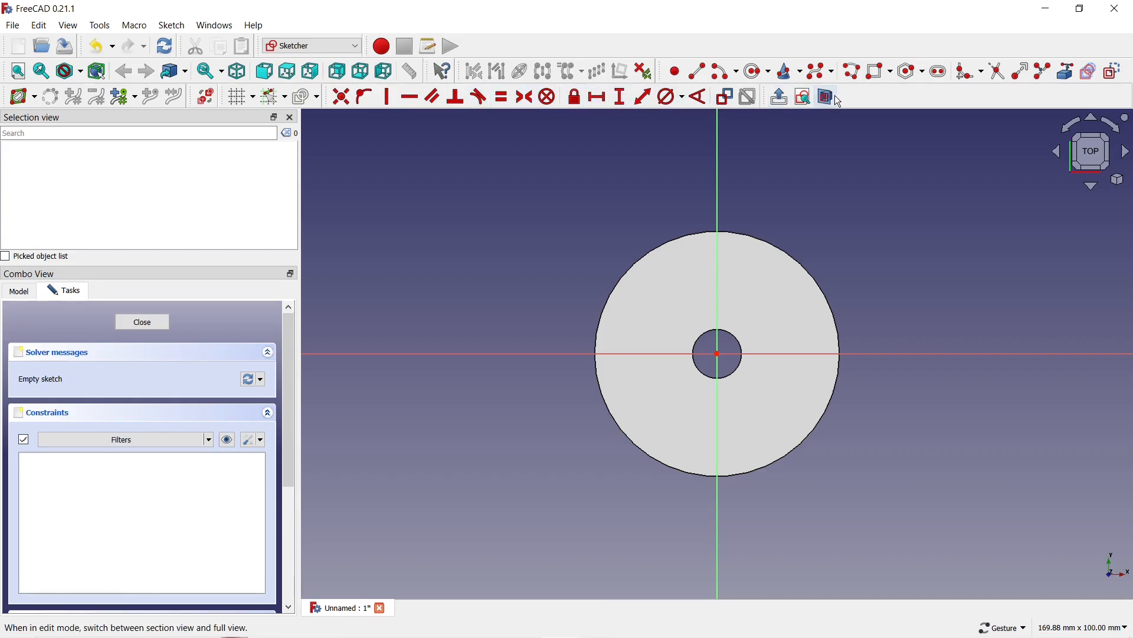
{"action": "left_click", "coordinate": [852, 70]}
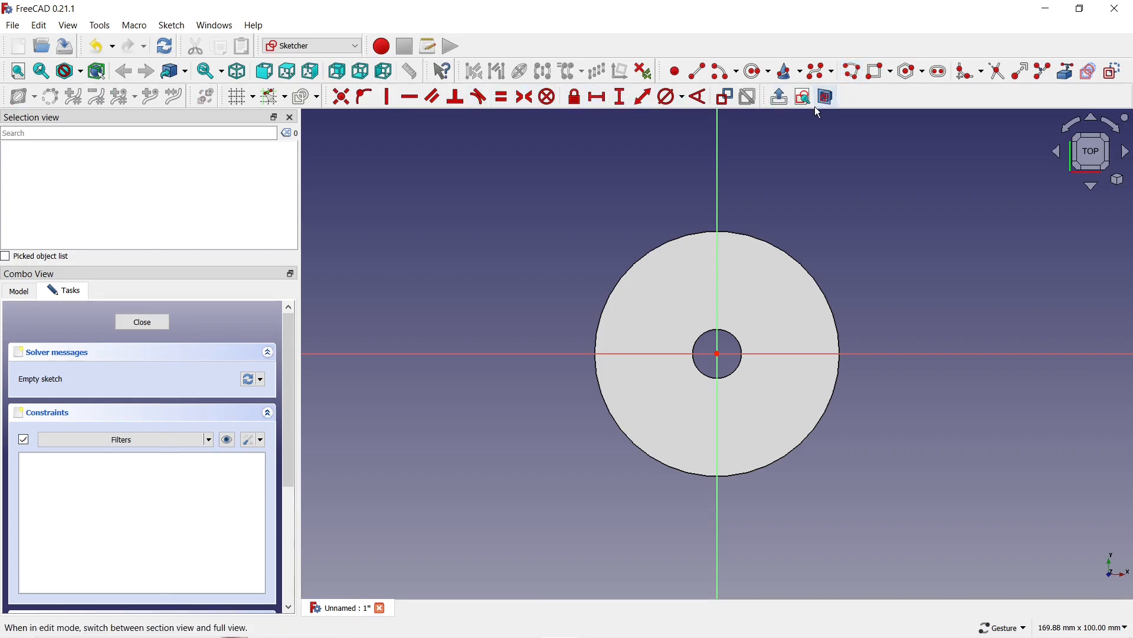
{"action": "left_click", "coordinate": [662, 293]}
{"action": "left_click", "coordinate": [688, 327]}
{"action": "scroll", "coordinate": [688, 327], "scroll_direction": "up", "scroll_amount": 3}
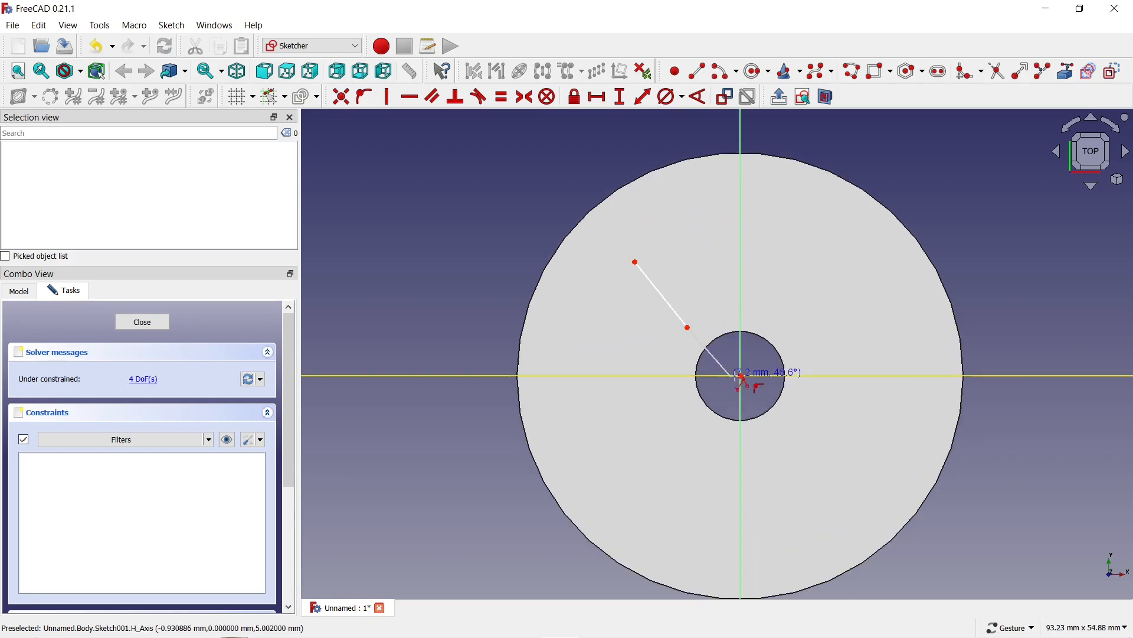
{"action": "left_click", "coordinate": [742, 376]}
{"action": "left_click", "coordinate": [785, 324]}
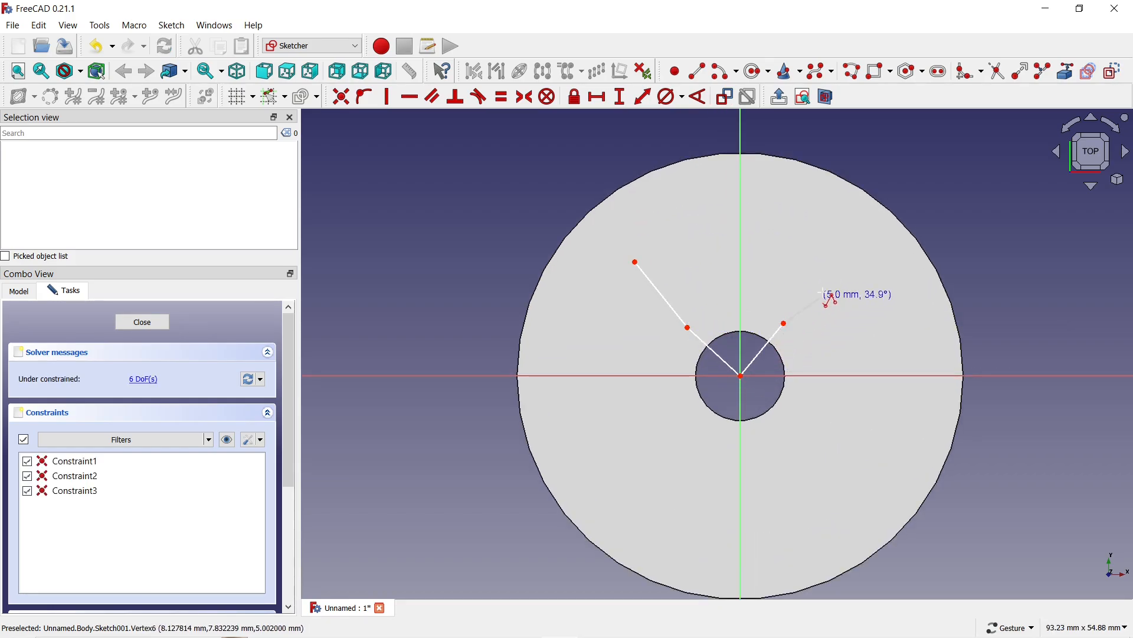
{"action": "left_click", "coordinate": [832, 253]}
{"action": "right_click", "coordinate": [834, 233]}
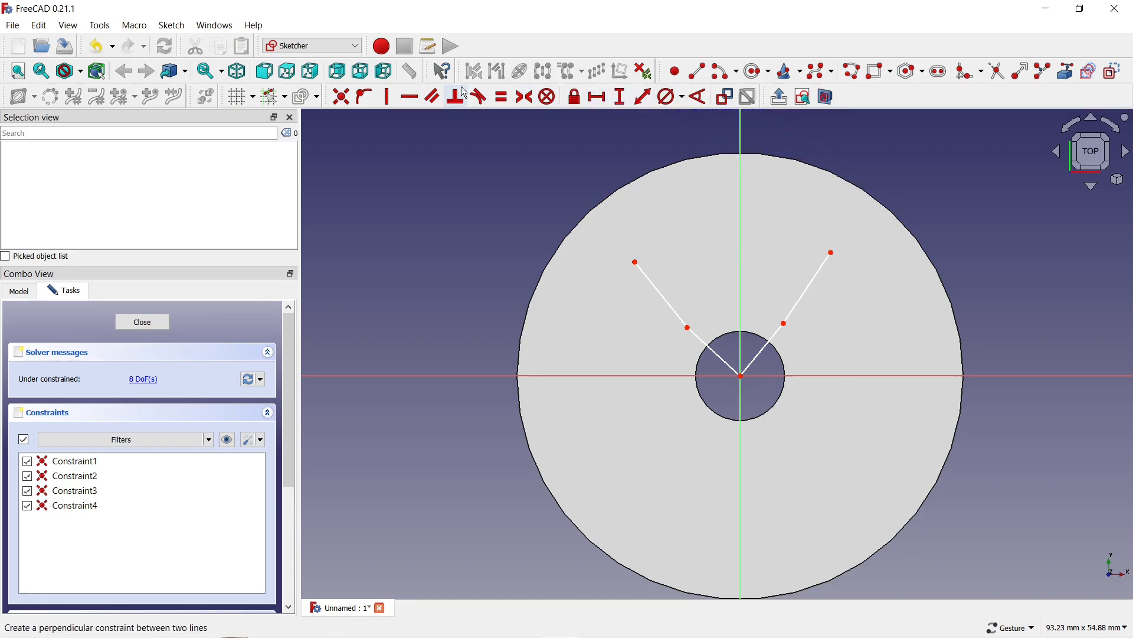
Draw two arcs centred on the origin, one joining the polyline's inner vertices and one joining its outer endpoints
{"action": "left_click", "coordinate": [724, 79]}
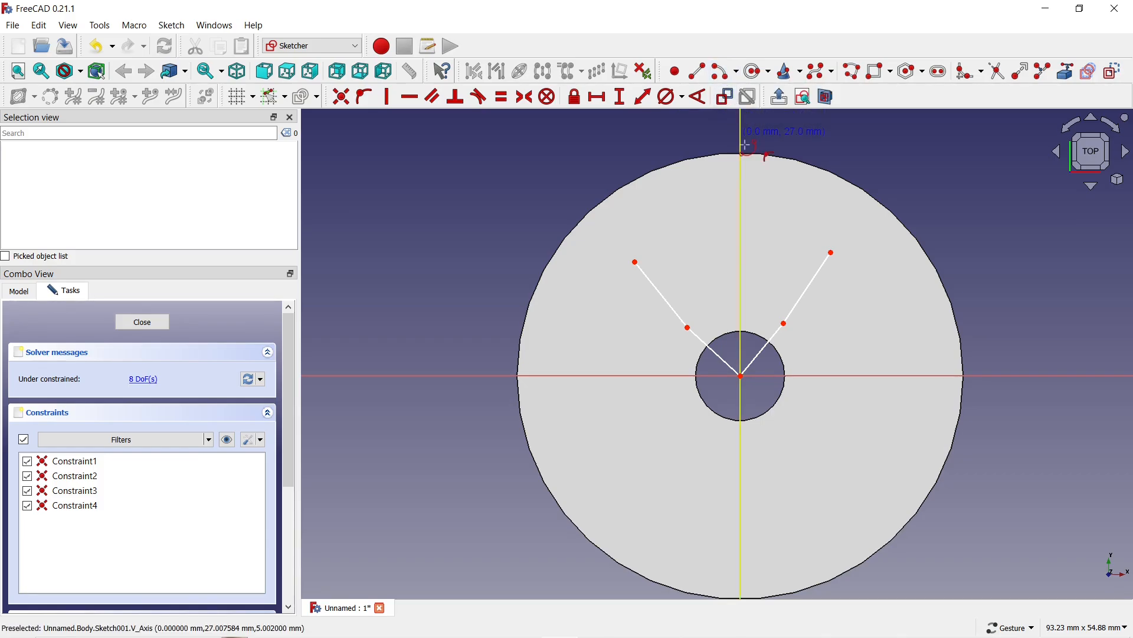
{"action": "left_click", "coordinate": [742, 377]}
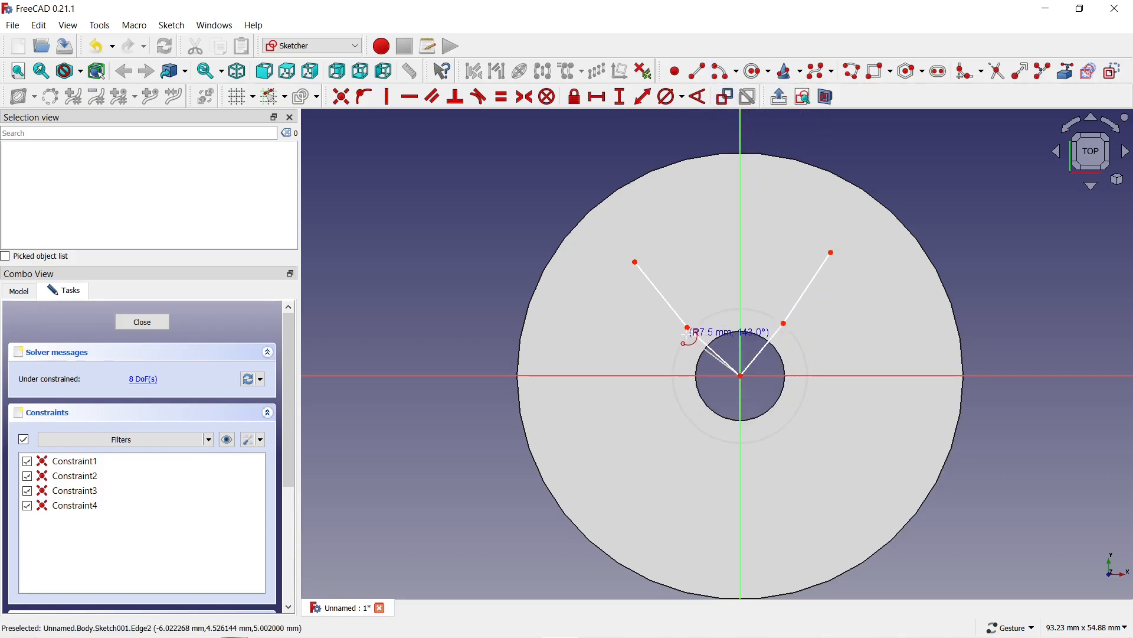
{"action": "left_click", "coordinate": [688, 327]}
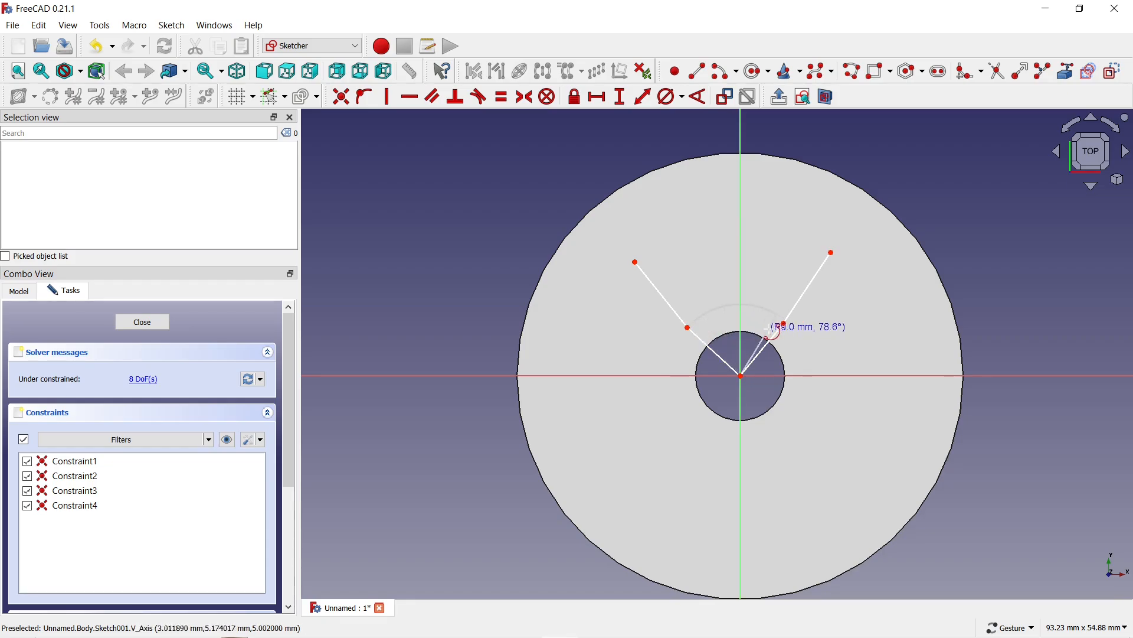
{"action": "left_click", "coordinate": [787, 322]}
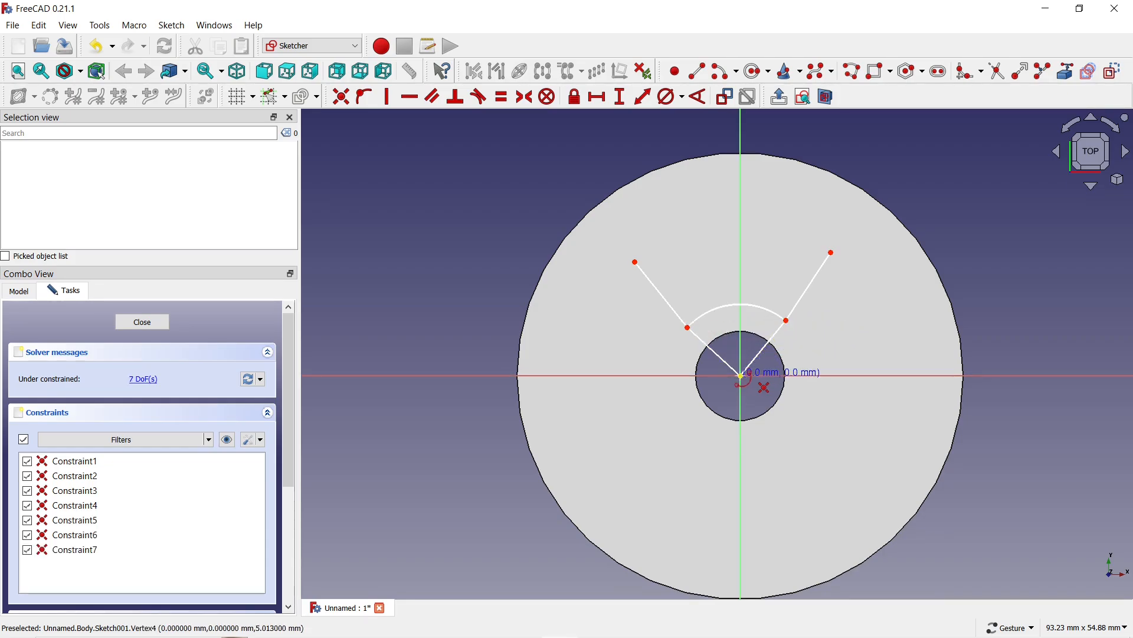
{"action": "left_click", "coordinate": [742, 377]}
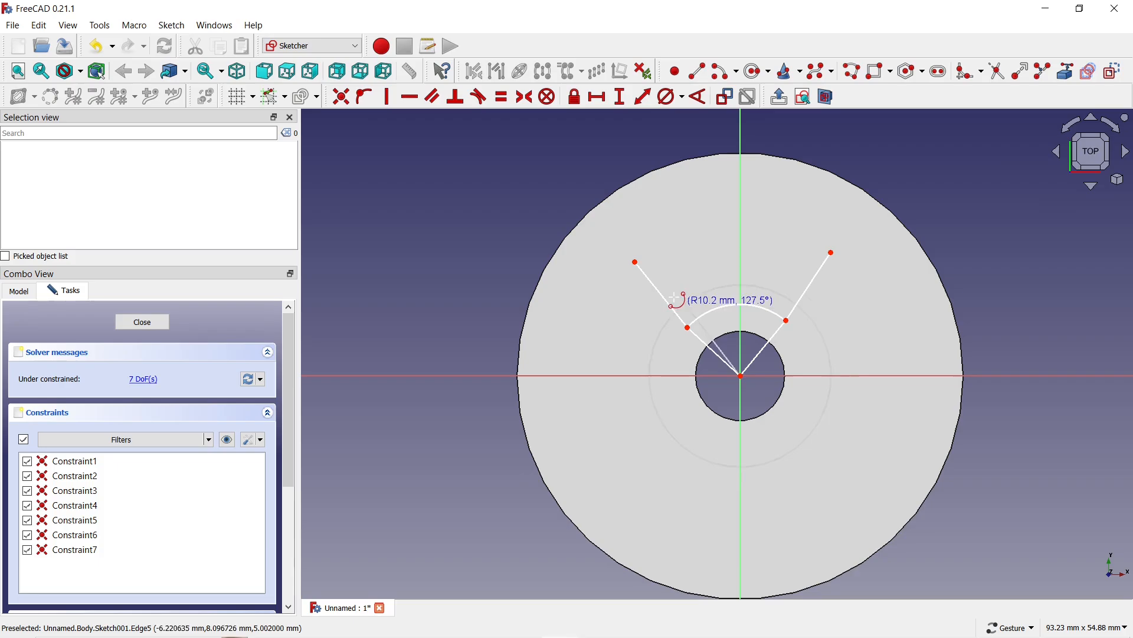
{"action": "left_click", "coordinate": [637, 262]}
{"action": "left_click", "coordinate": [832, 253]}
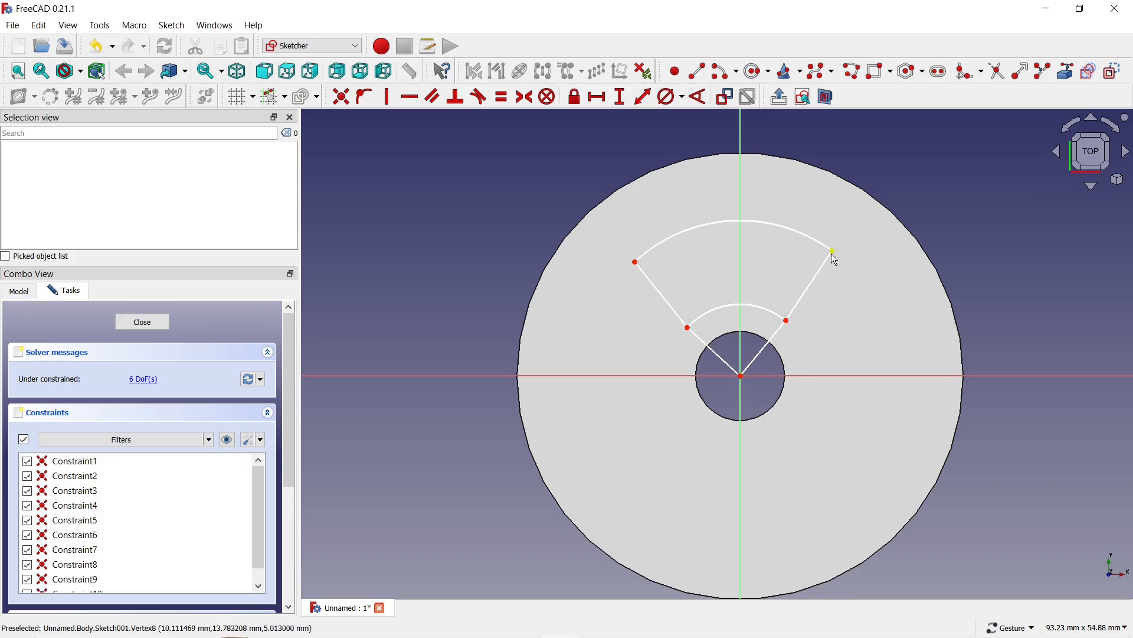
Apply parallel constraints between the inner and outer line segments on both sides of the V
{"action": "scroll", "coordinate": [786, 319], "scroll_direction": "up", "scroll_amount": 2}
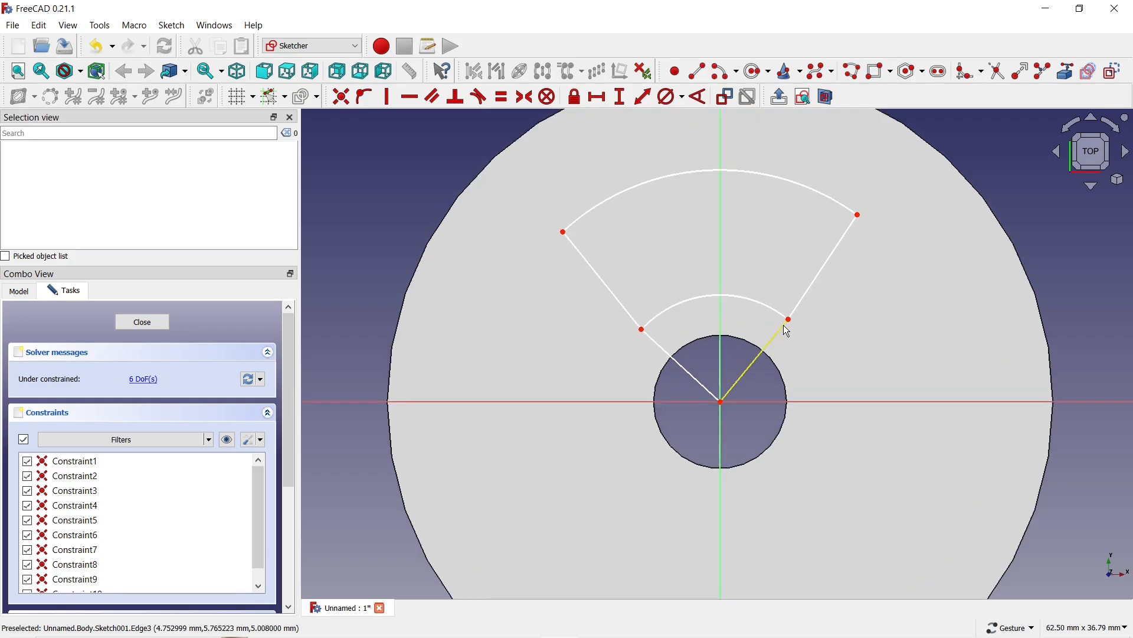
{"action": "left_click", "coordinate": [782, 339]}
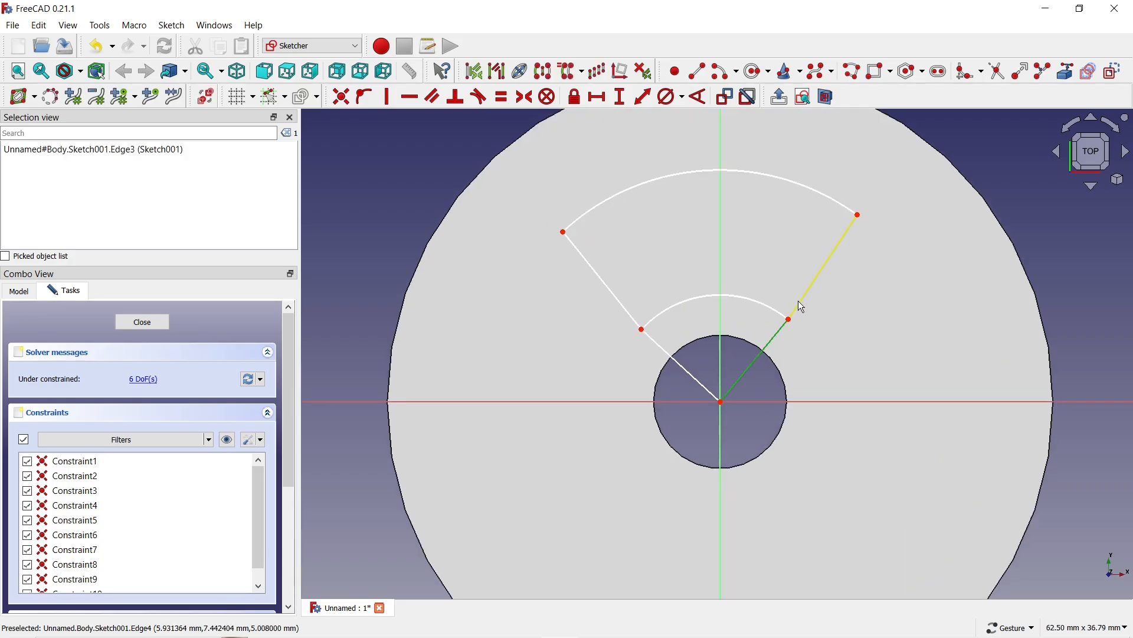
{"action": "left_click", "coordinate": [801, 307]}
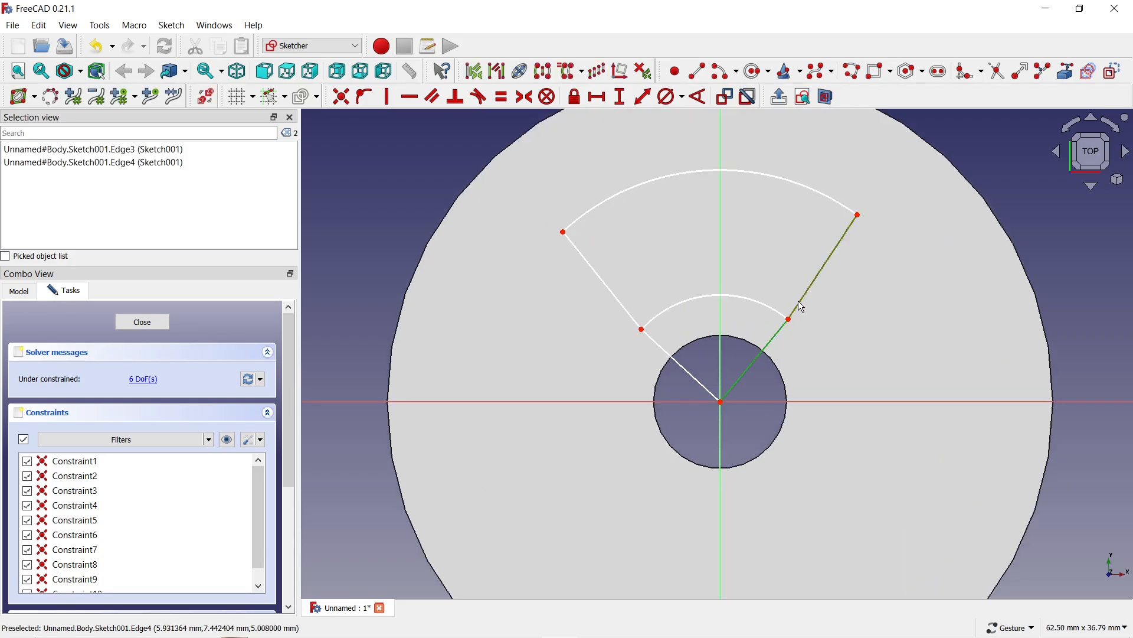
{"action": "left_click", "coordinate": [432, 98]}
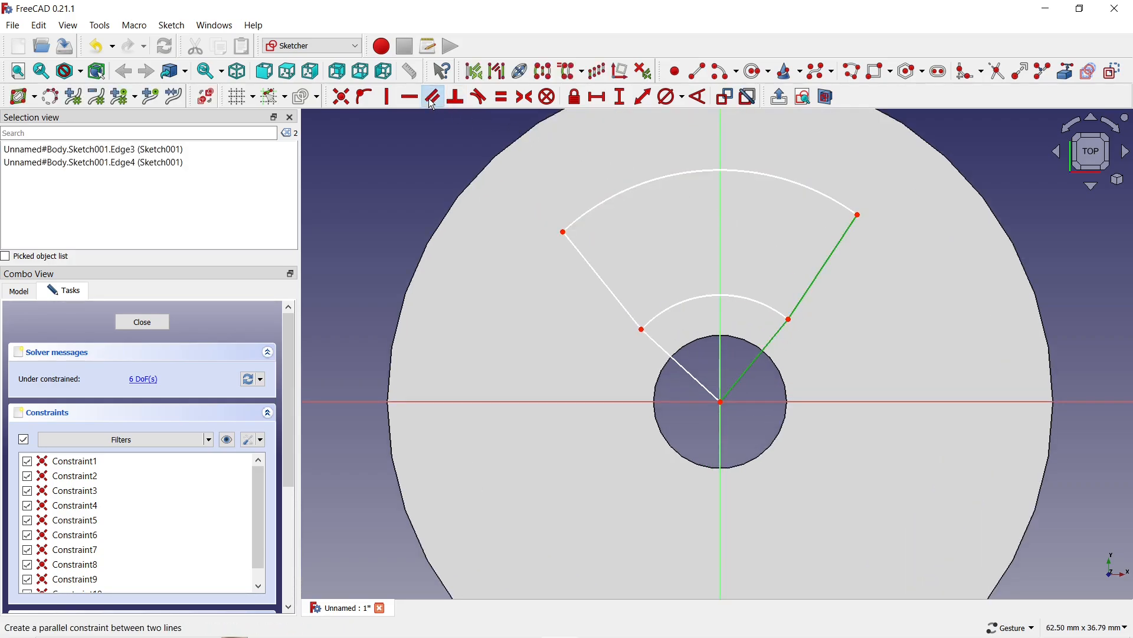
{"action": "left_click", "coordinate": [656, 348]}
{"action": "left_click", "coordinate": [627, 312]}
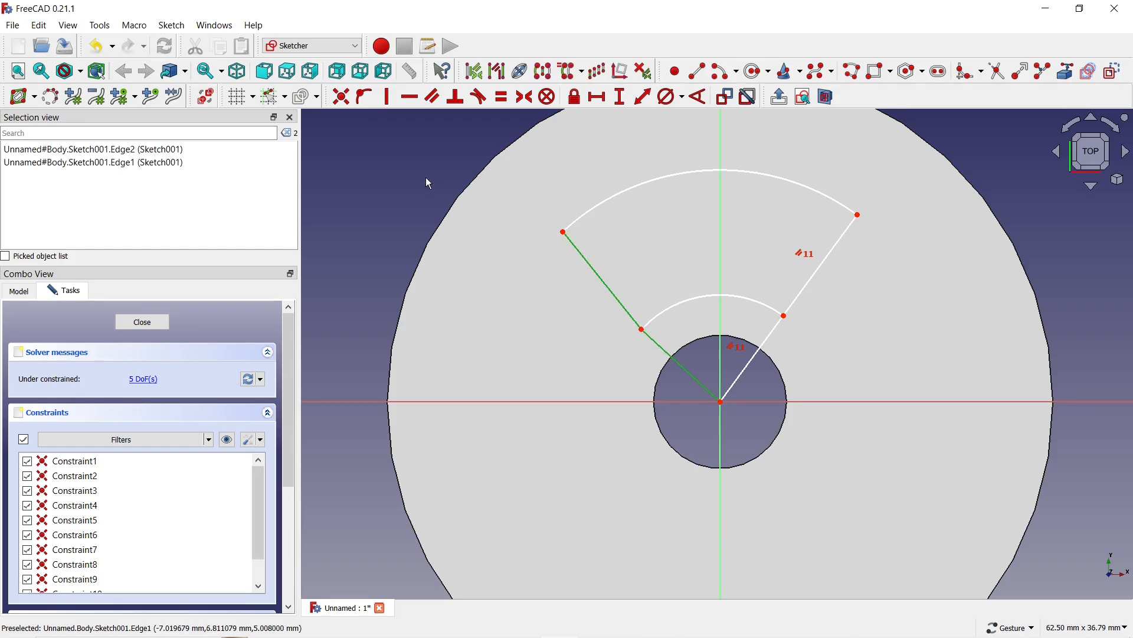
{"action": "left_click", "coordinate": [432, 97]}
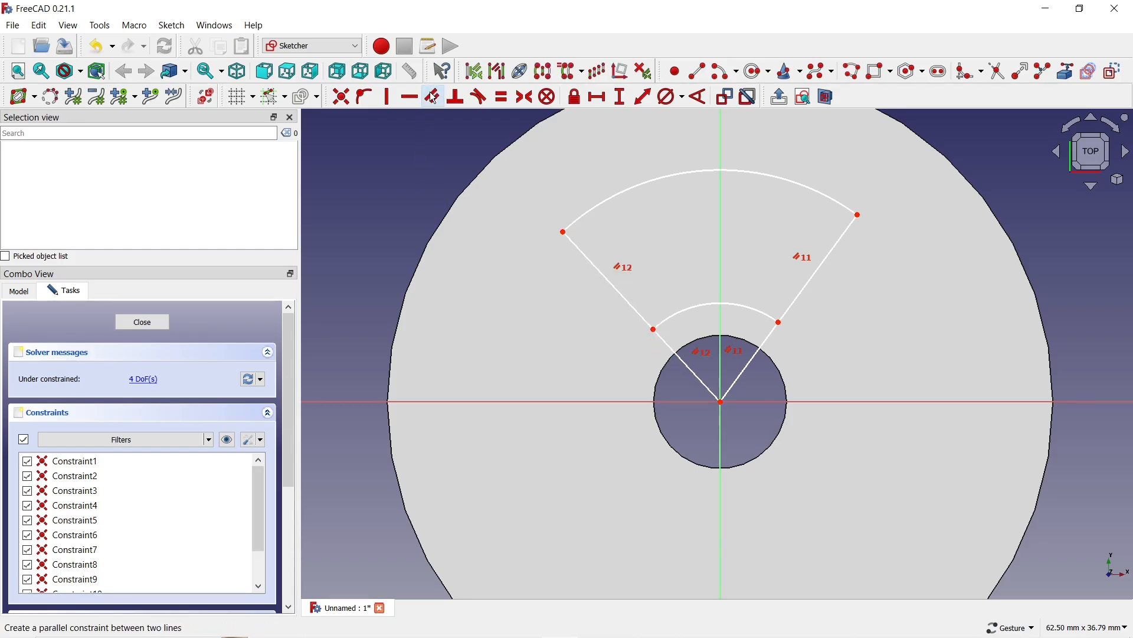
Convert the two inner line segments meeting at the origin to construction geometry
{"action": "left_click", "coordinate": [662, 337]}
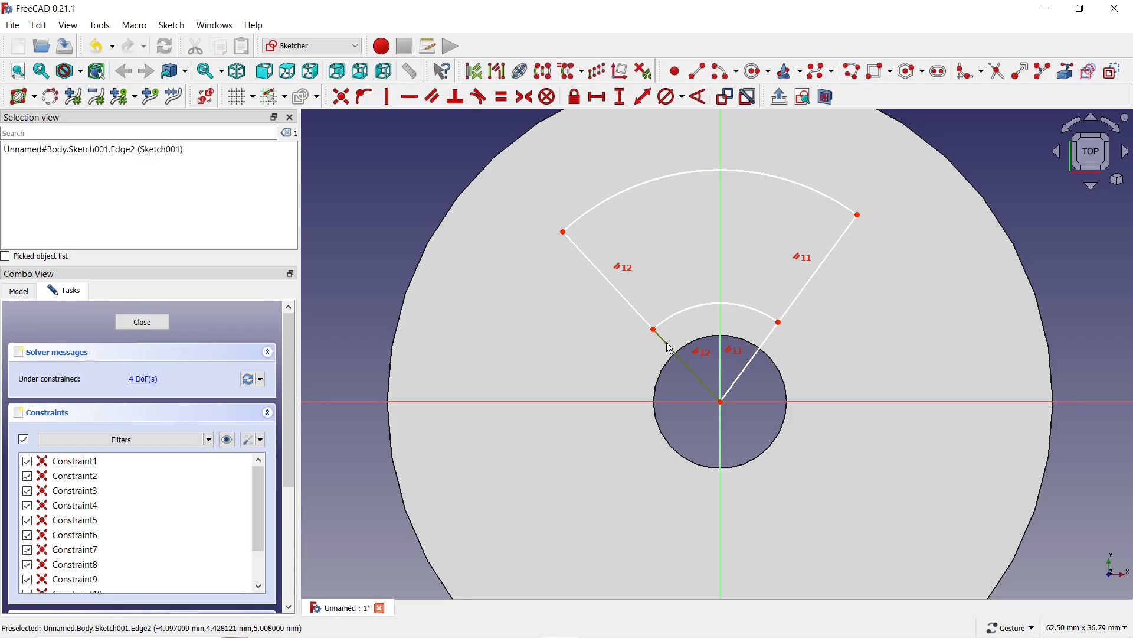
{"action": "left_click", "coordinate": [748, 370]}
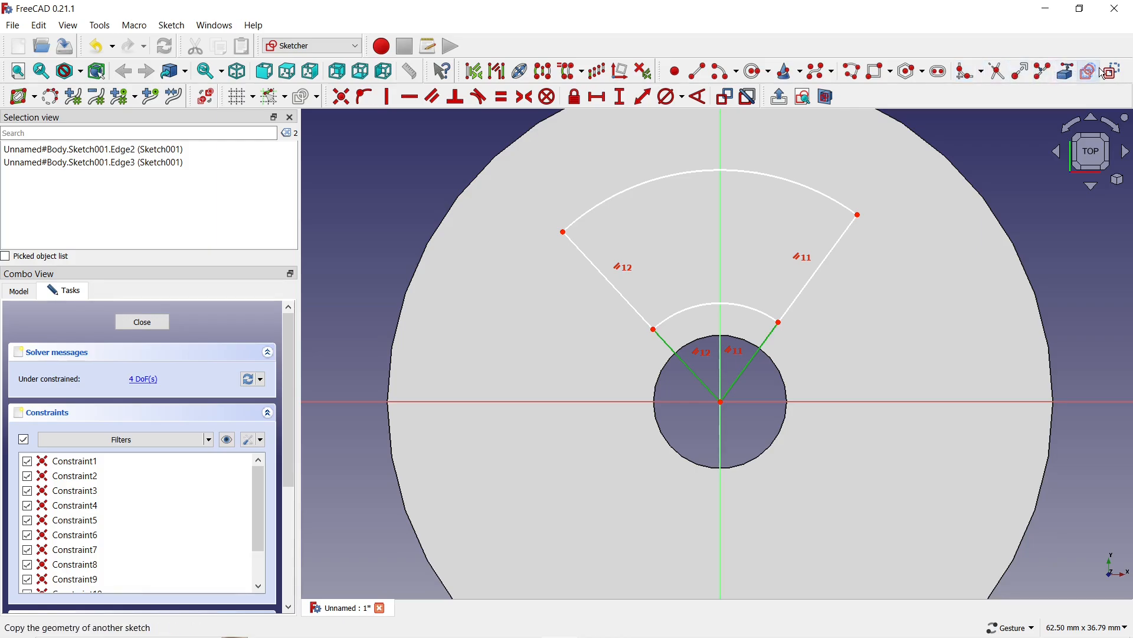
{"action": "left_click", "coordinate": [1120, 73]}
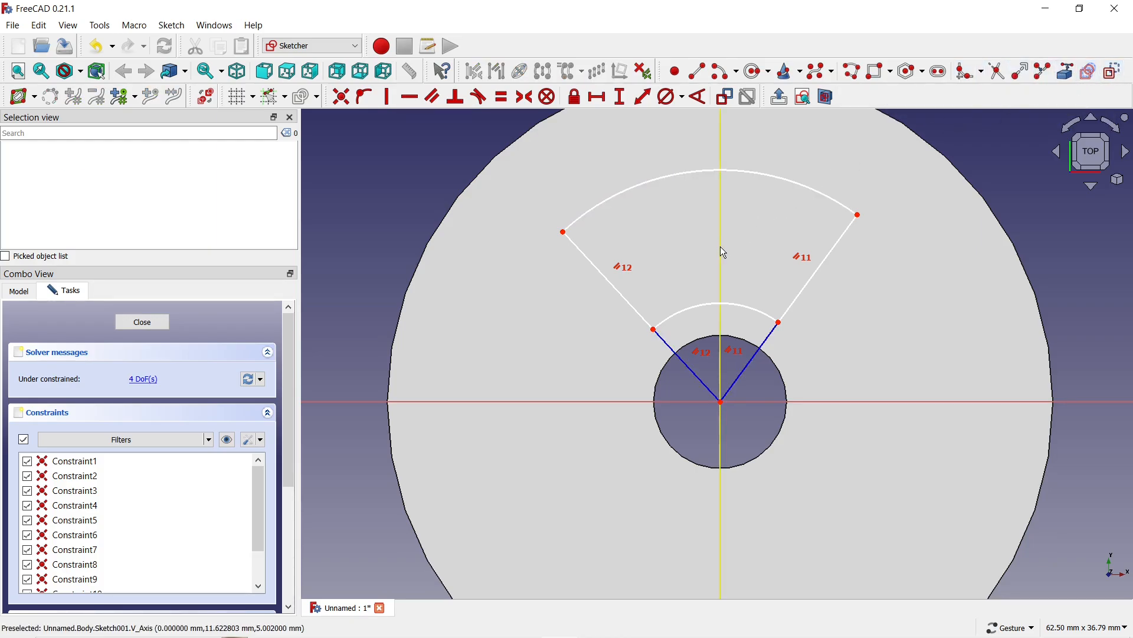
Reshape the sector by moving both arcs outward from the origin and shifting the right side line toward the vertical axis
{"action": "left_click_drag", "start_coordinate": [670, 177], "coordinate": [657, 133]}
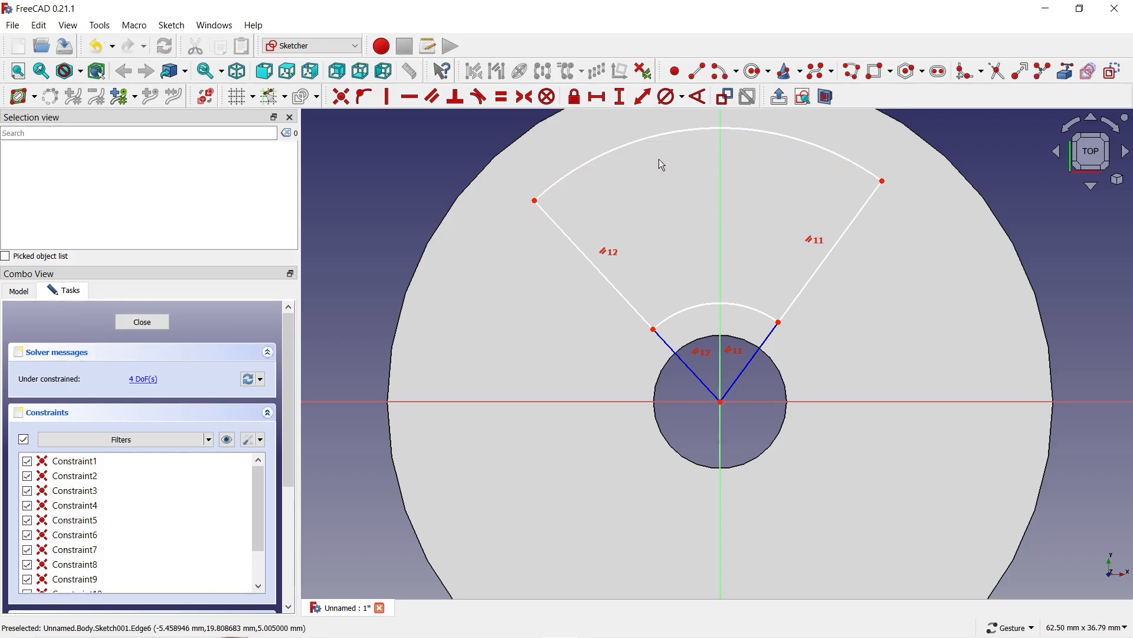
{"action": "left_click_drag", "start_coordinate": [698, 311], "coordinate": [694, 265]}
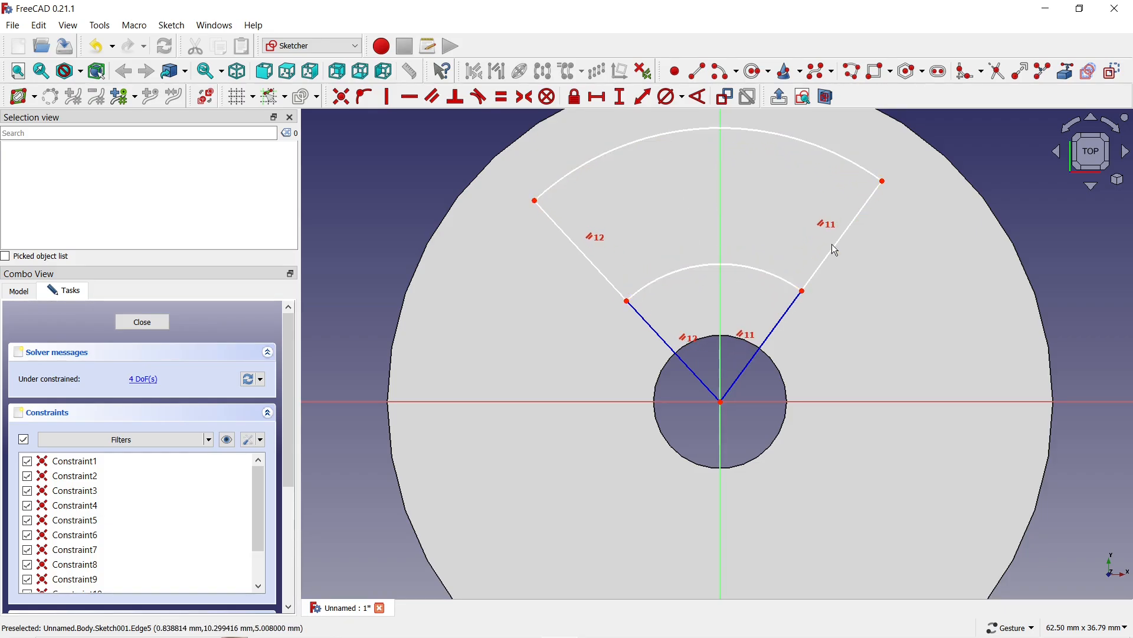
{"action": "mouse_move", "coordinate": [850, 230]}
{"action": "left_mouse_down"}
{"action": "mouse_move", "coordinate": [772, 204]}
{"action": "mouse_move", "coordinate": [799, 214]}
{"action": "left_mouse_up"}
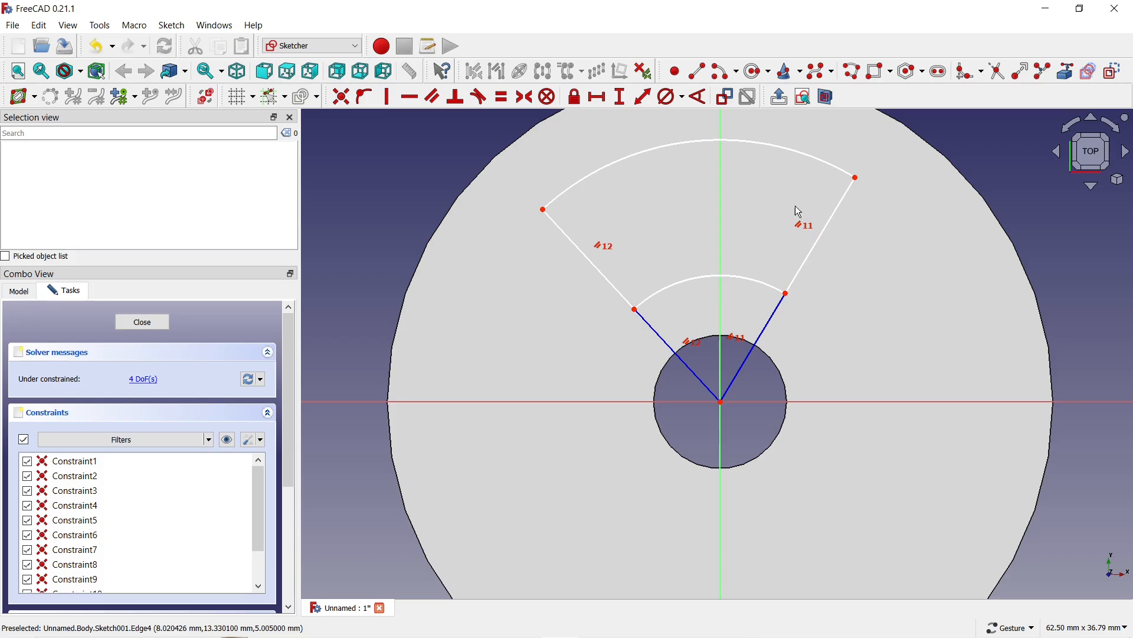
Apply a horizontal constraint between the two endpoints of the sector's outer arc
{"action": "left_click", "coordinate": [544, 211]}
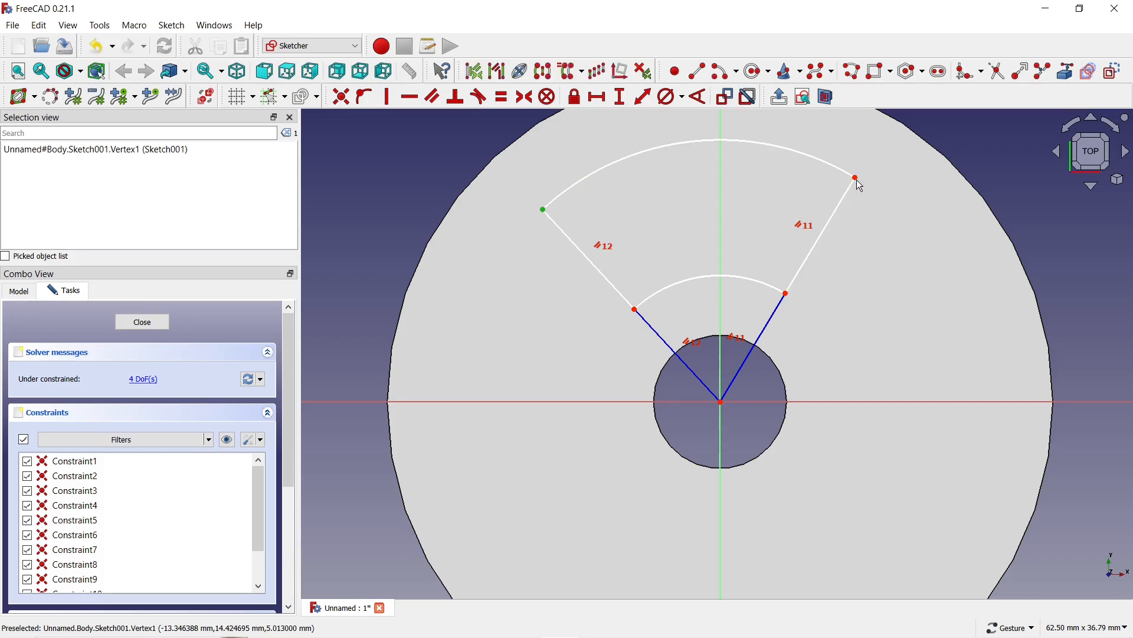
{"action": "left_click", "coordinate": [857, 179]}
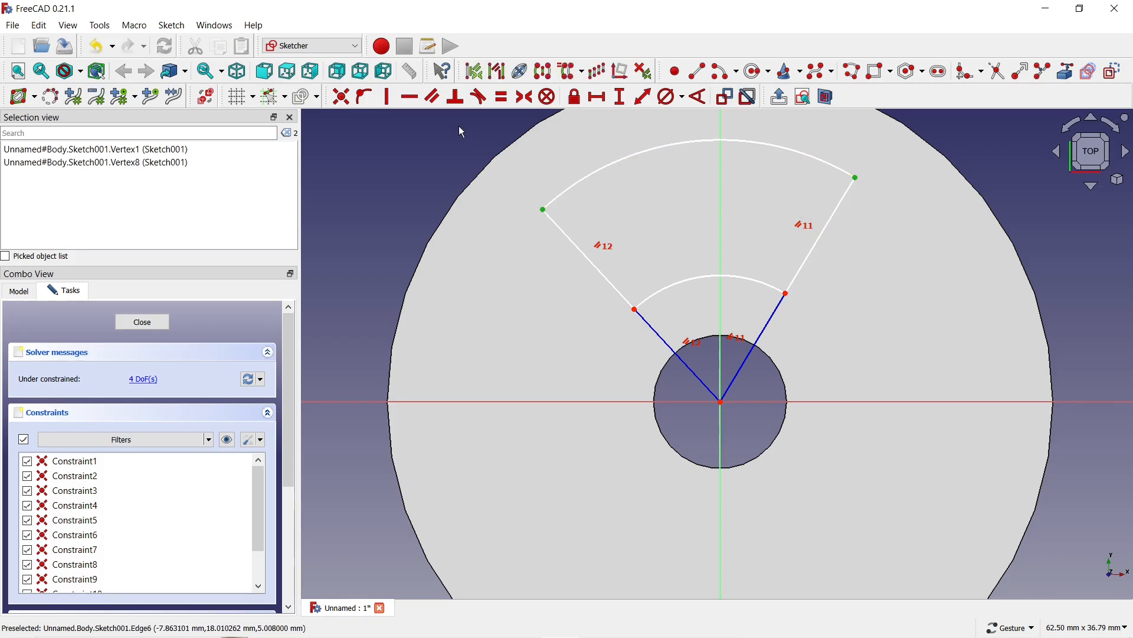
{"action": "left_click", "coordinate": [410, 98]}
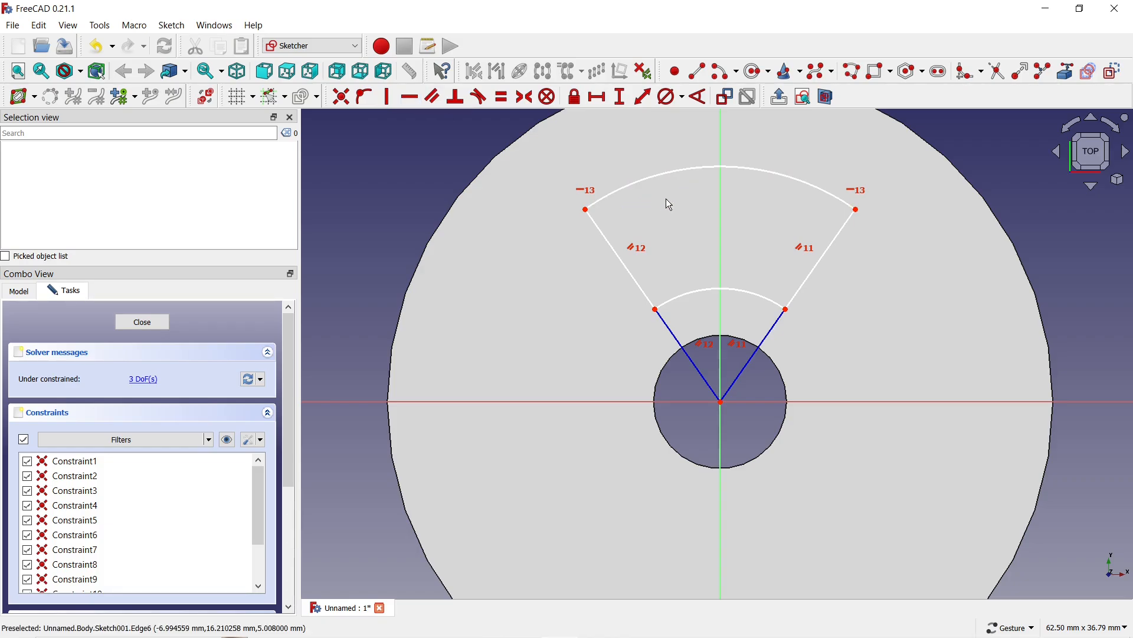
Constrain the sector's outer arc to a diameter of 40 mm and its inner arc to 20 mm
{"action": "left_click", "coordinate": [671, 97]}
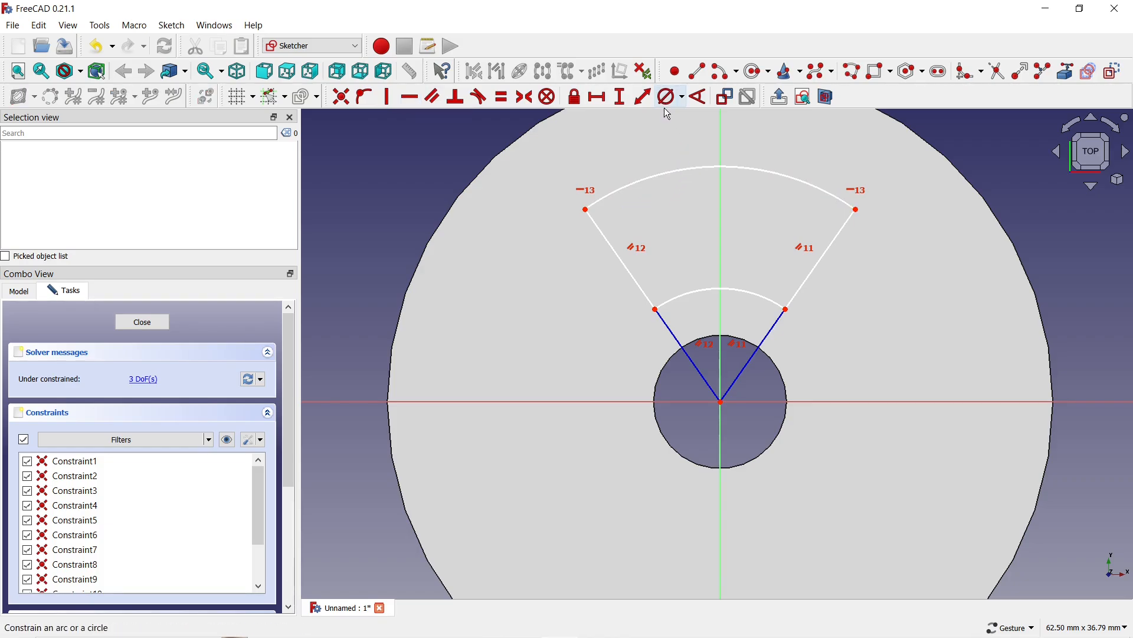
{"action": "left_click", "coordinate": [671, 171]}
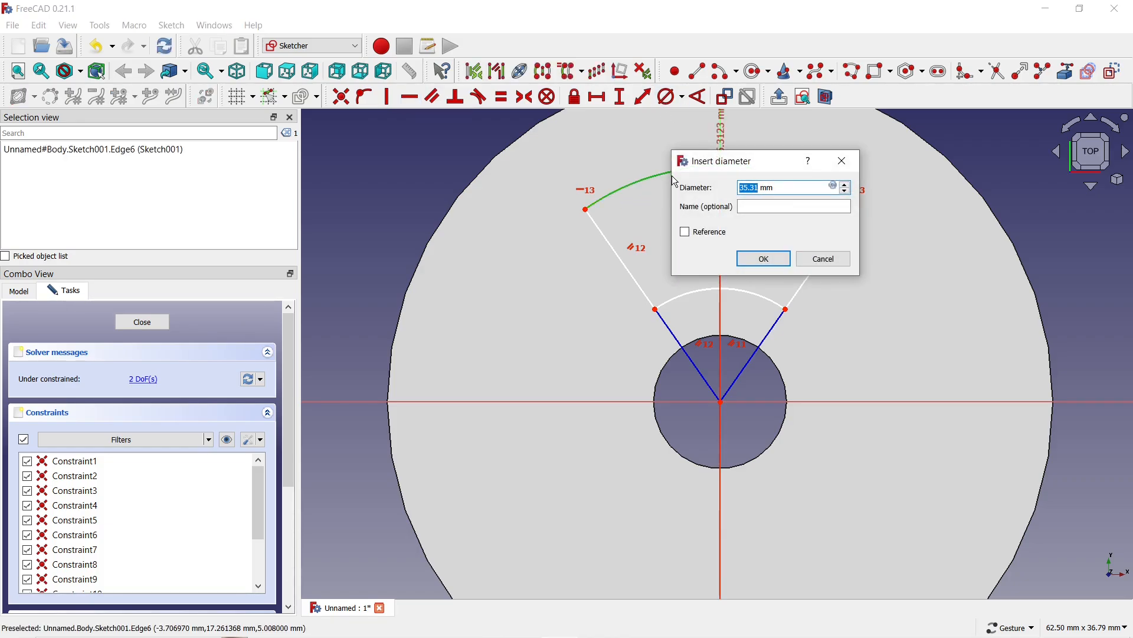
{"action": "left_click", "coordinate": [759, 260]}
{"action": "left_click", "coordinate": [703, 294]}
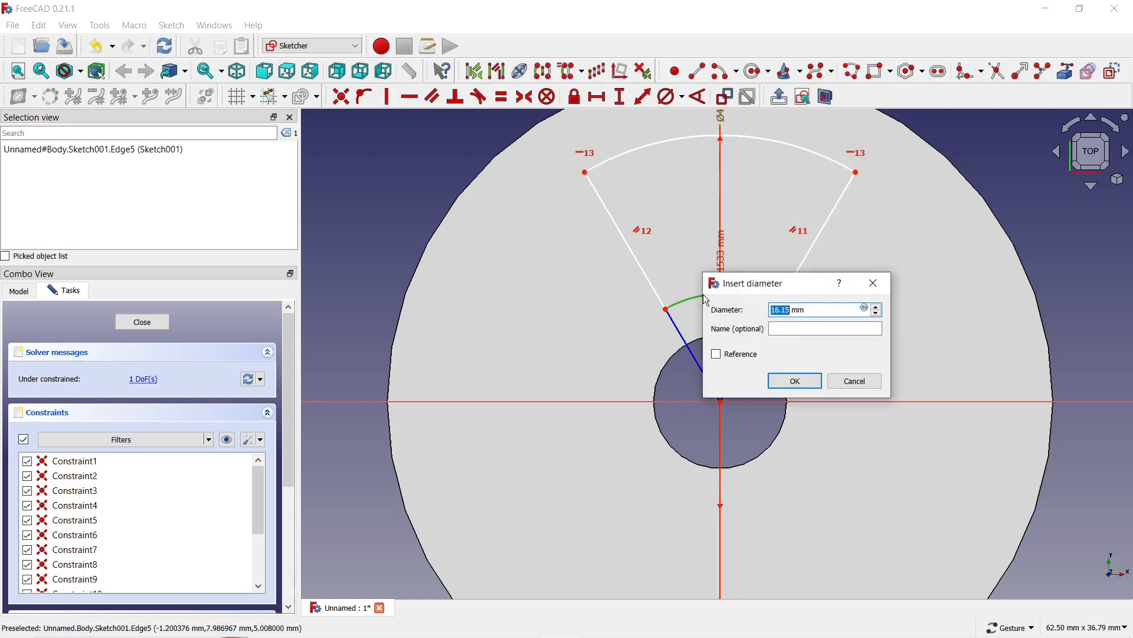
{"action": "left_click", "coordinate": [790, 381]}
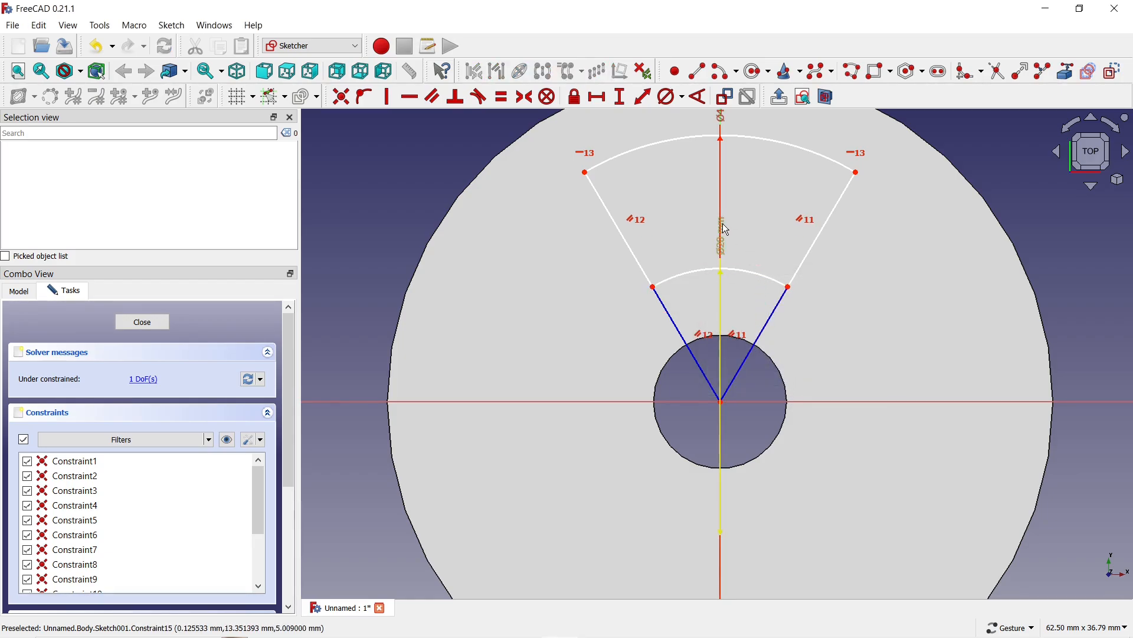
Reposition the 20 mm and 40 mm diameter dimensions to the right of the vertical axis
{"action": "left_click_drag", "start_coordinate": [730, 229], "coordinate": [771, 229]}
{"action": "scroll", "coordinate": [762, 248], "scroll_direction": "down", "scroll_amount": 1}
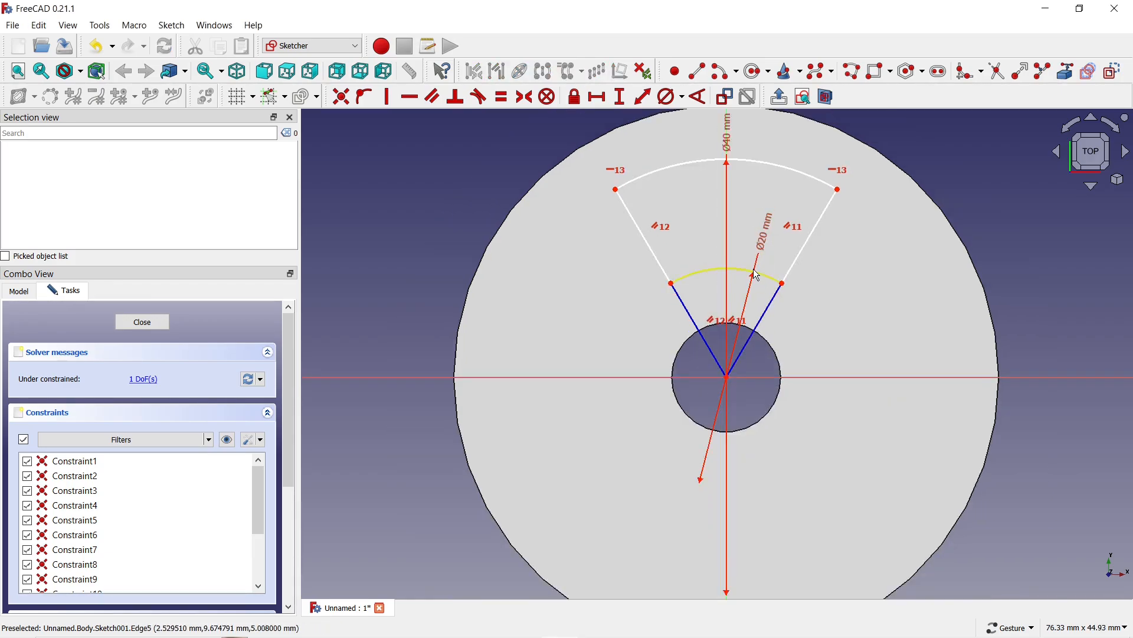
{"action": "left_click_drag", "start_coordinate": [747, 141], "coordinate": [749, 136]}
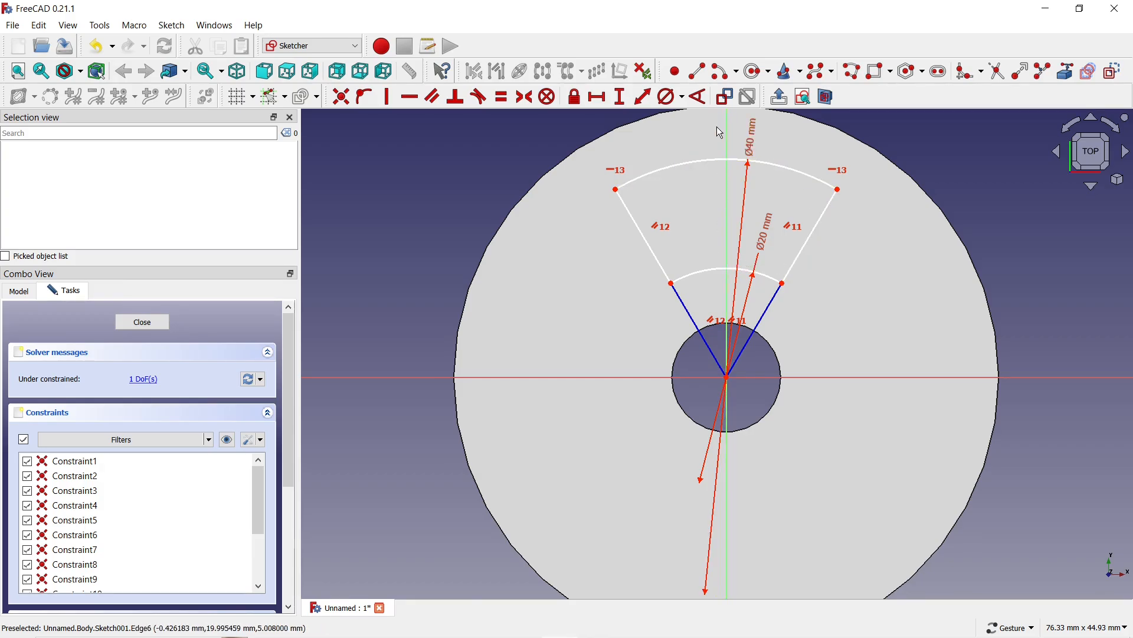
Constrain the angle between the two construction lines at the origin to 50° and close the sketch
{"action": "left_click", "coordinate": [697, 325]}
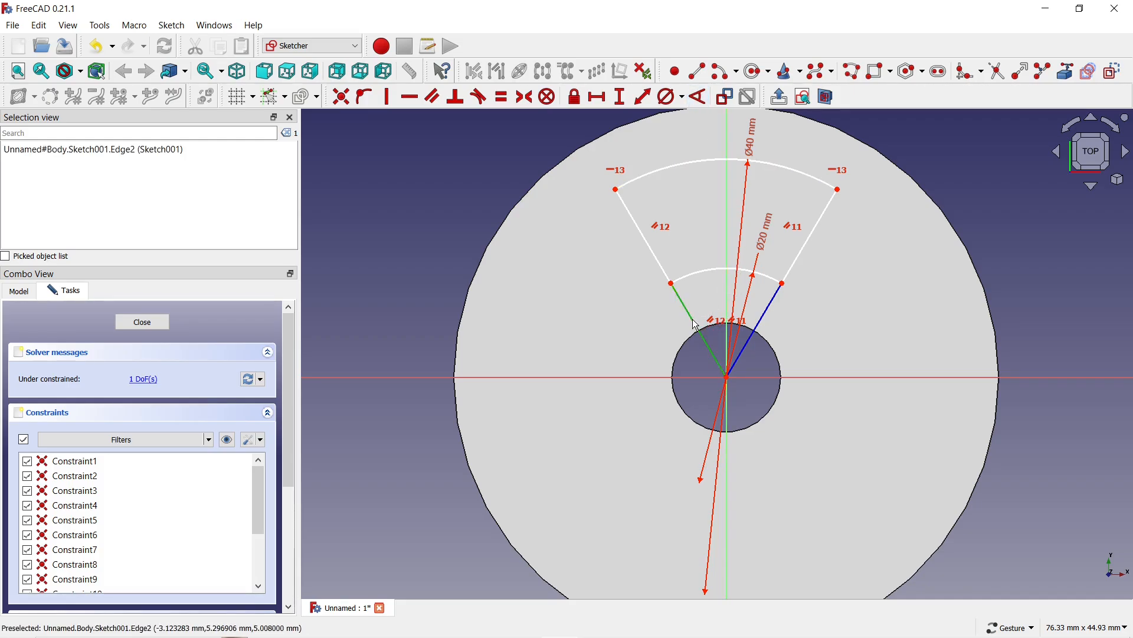
{"action": "left_click", "coordinate": [761, 321]}
{"action": "key", "text": "k"}
{"action": "key", "text": "a"}
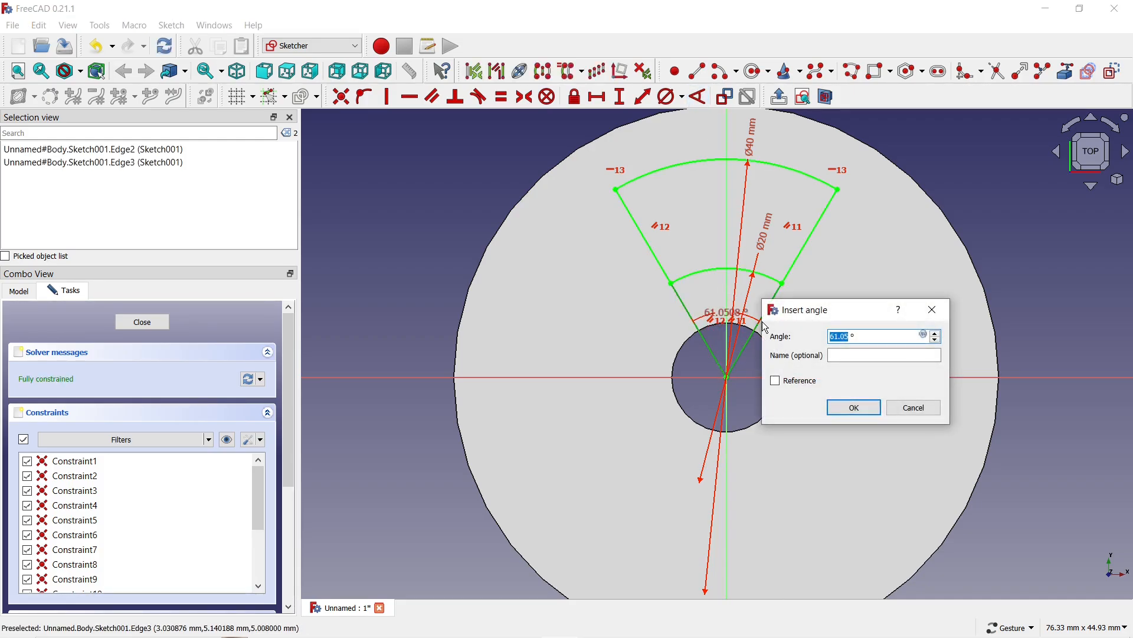
{"action": "type", "text": "50"}
{"action": "key", "text": "Return"}
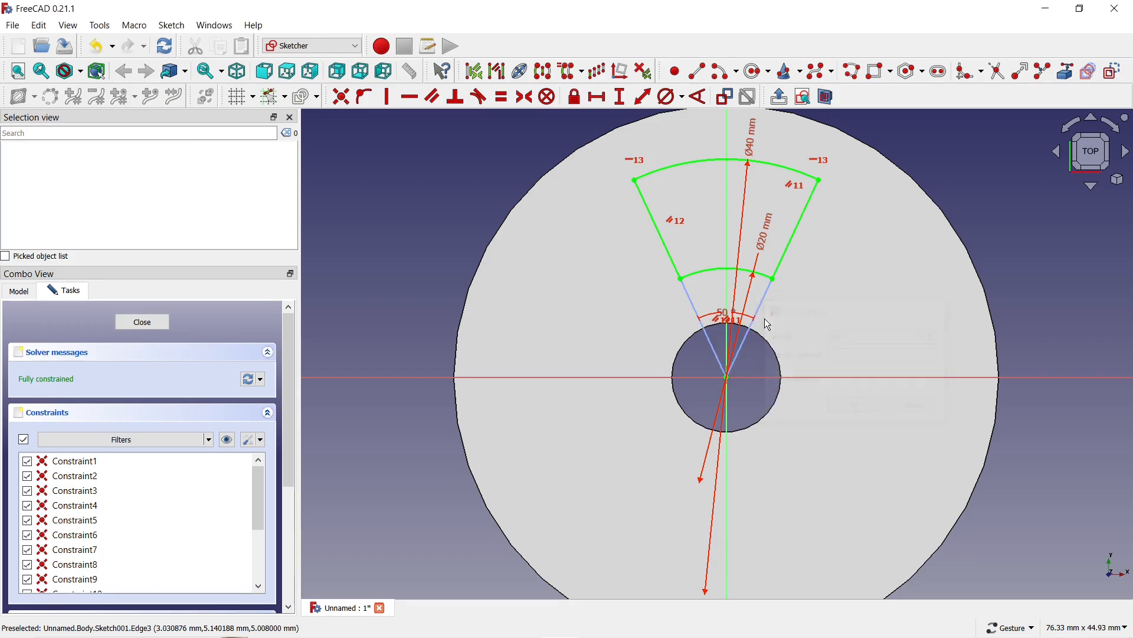
{"action": "scroll", "coordinate": [727, 309], "scroll_direction": "up", "scroll_amount": 1}
{"action": "scroll", "coordinate": [727, 309], "scroll_direction": "up", "scroll_amount": 5}
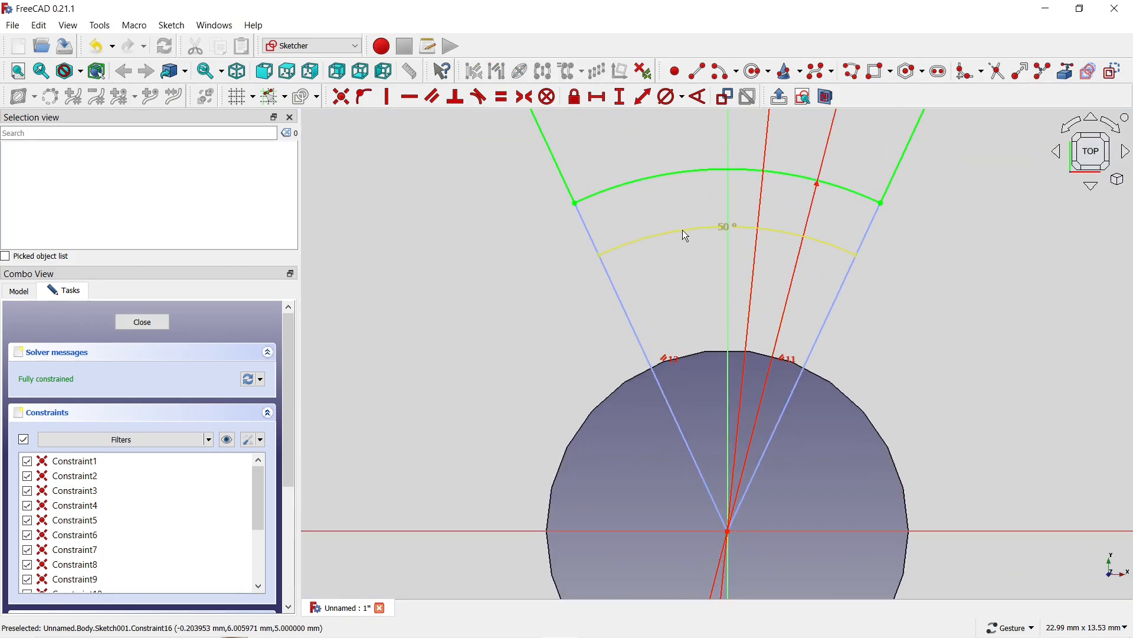
{"action": "scroll", "coordinate": [662, 330], "scroll_direction": "down", "scroll_amount": 5}
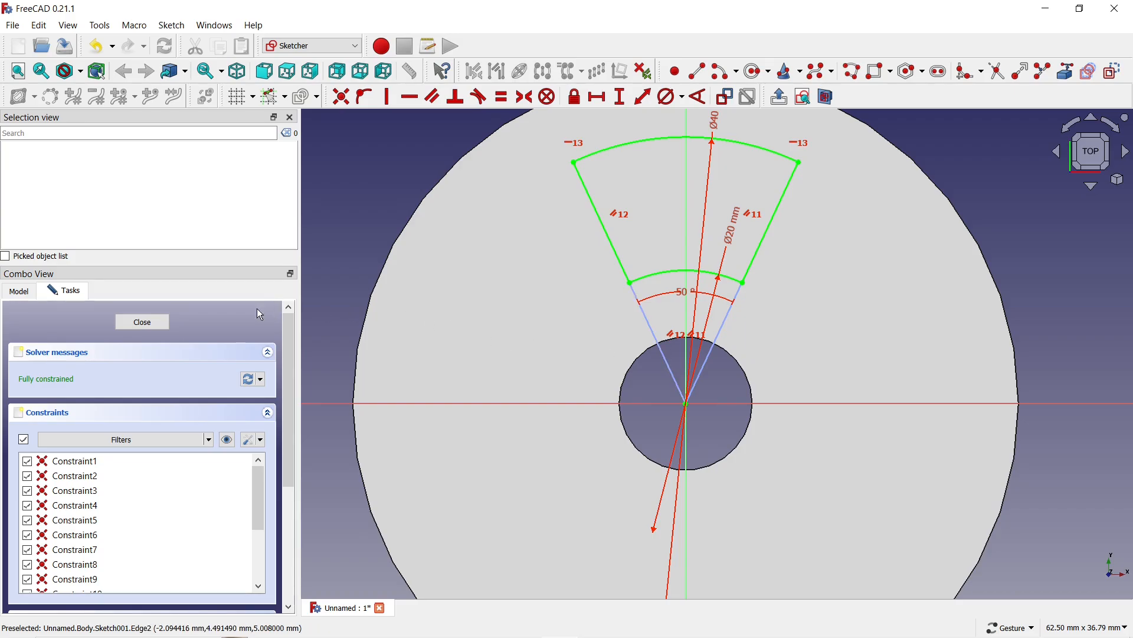
{"action": "left_click", "coordinate": [157, 325]}
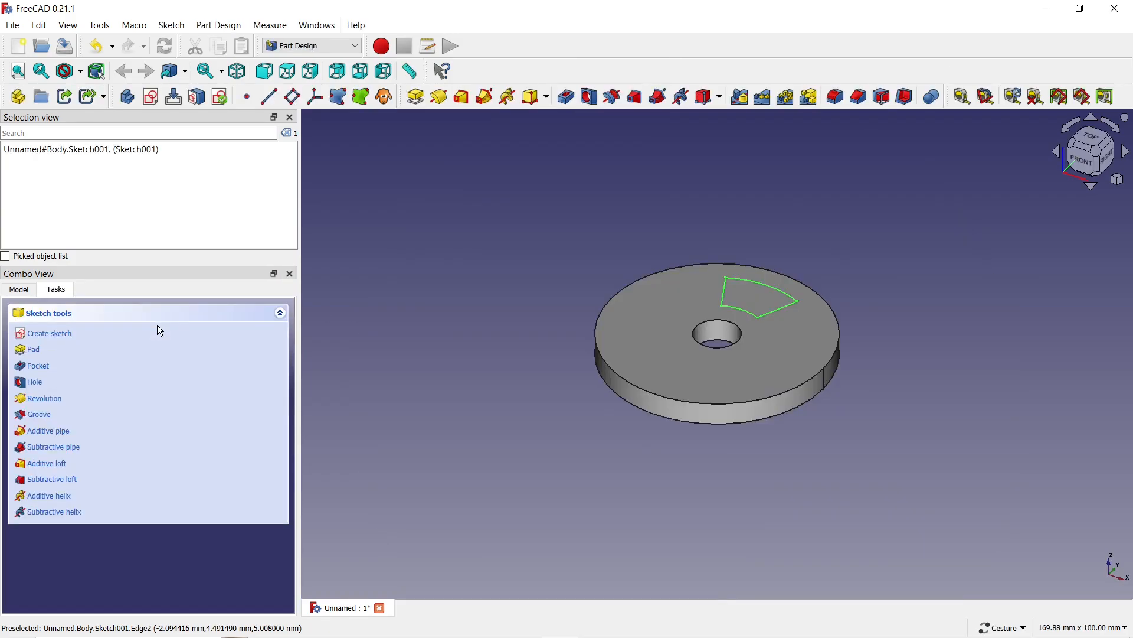
Cut the sector sketch into the disc as a pocket with the type To first
{"action": "left_click", "coordinate": [567, 96]}
{"action": "left_click", "coordinate": [235, 378]}
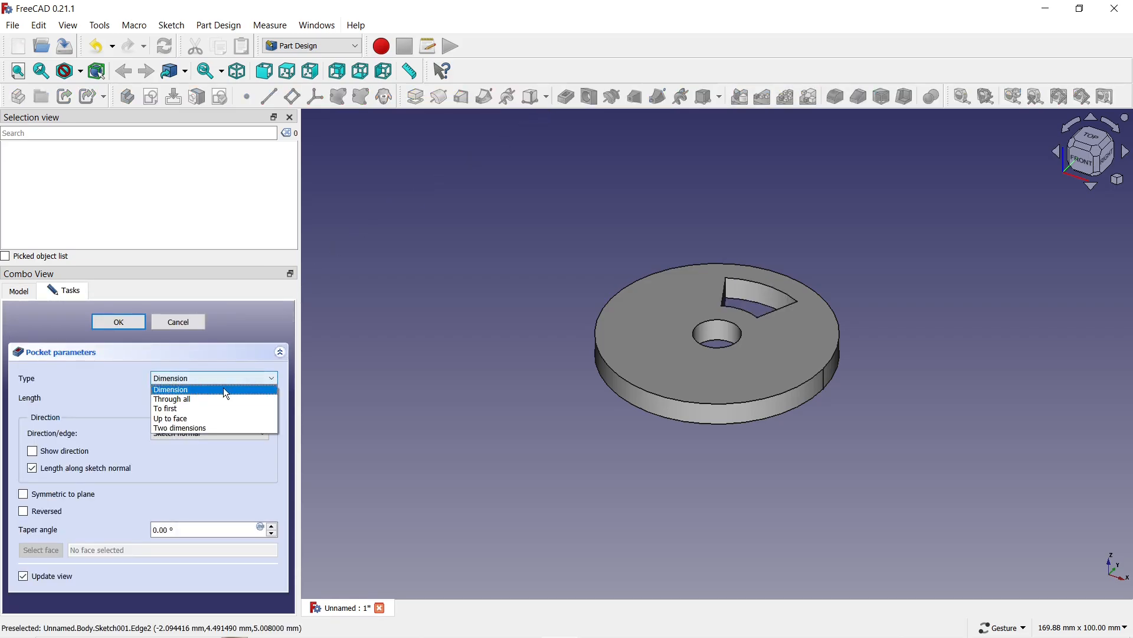
{"action": "left_click", "coordinate": [200, 405]}
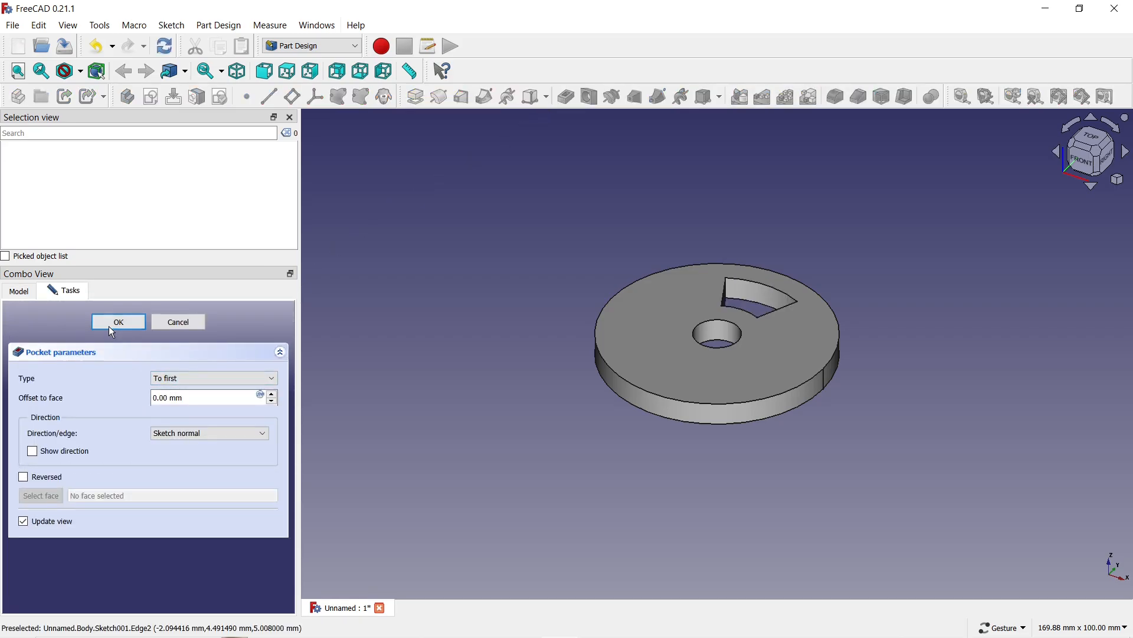
{"action": "left_click", "coordinate": [112, 324]}
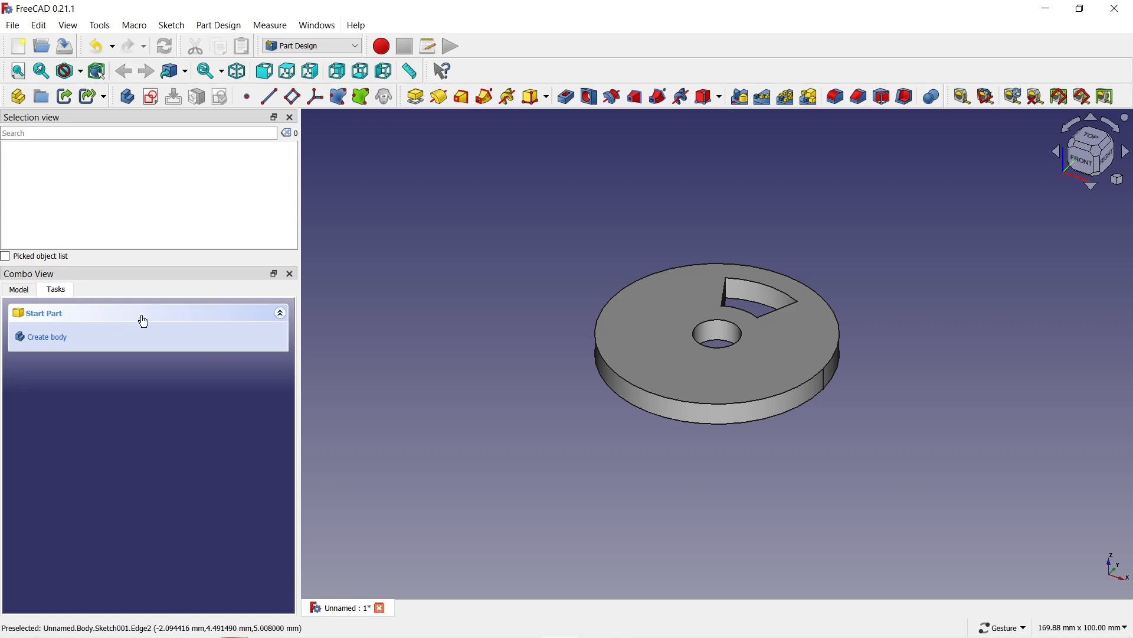
Create a polar pattern of the sector pocket around the disc with 5 occurrences
{"action": "left_click", "coordinate": [24, 289]}
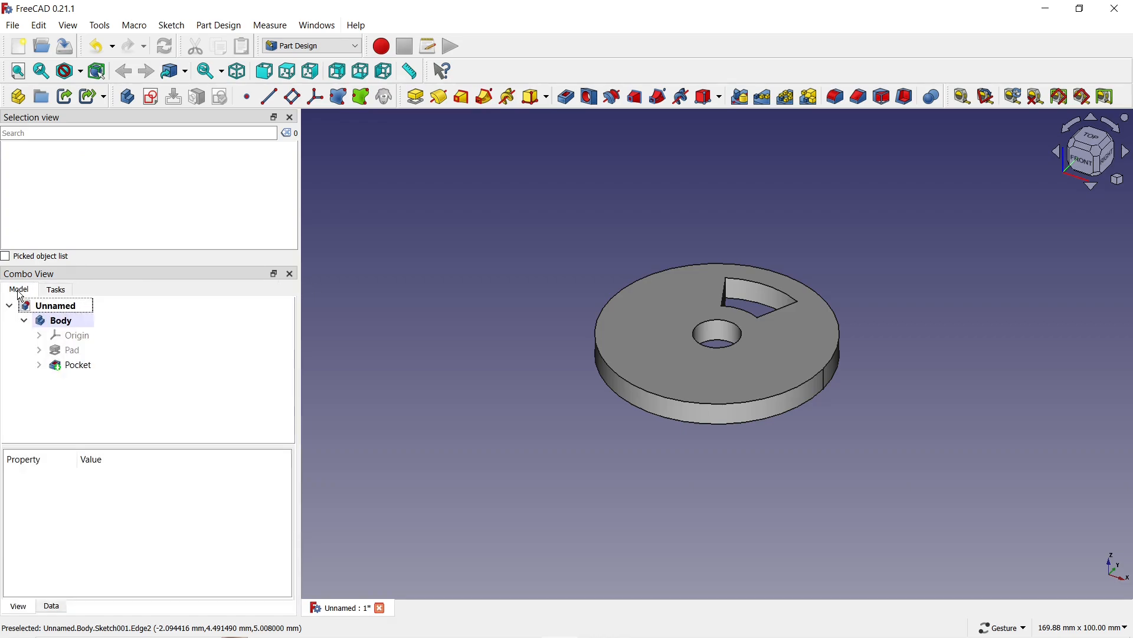
{"action": "left_click", "coordinate": [70, 366]}
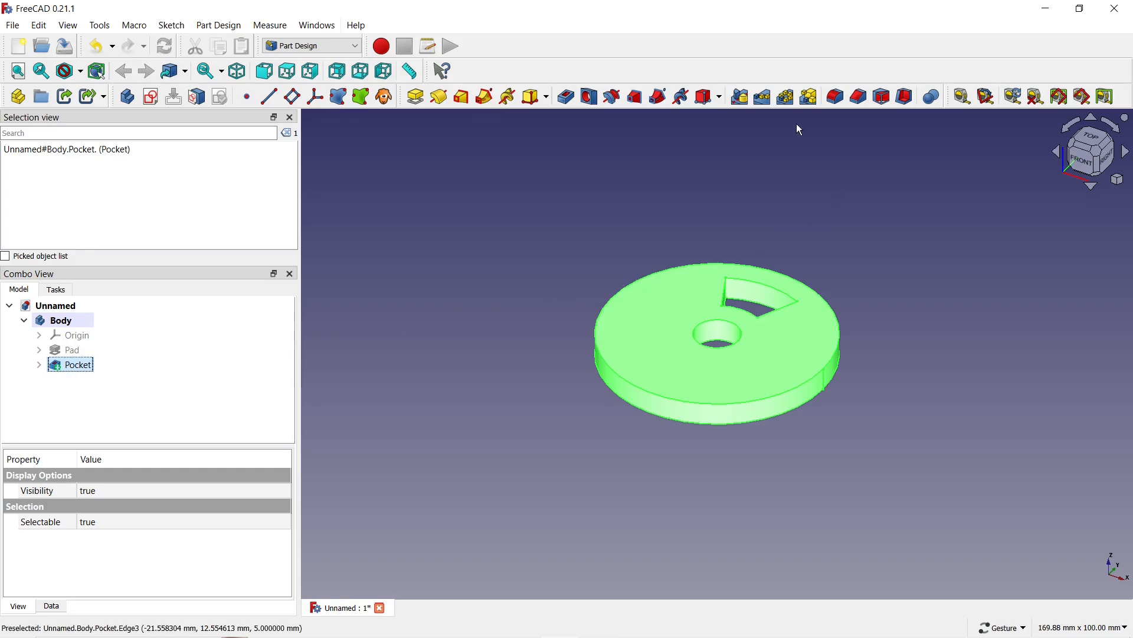
{"action": "left_click", "coordinate": [785, 96]}
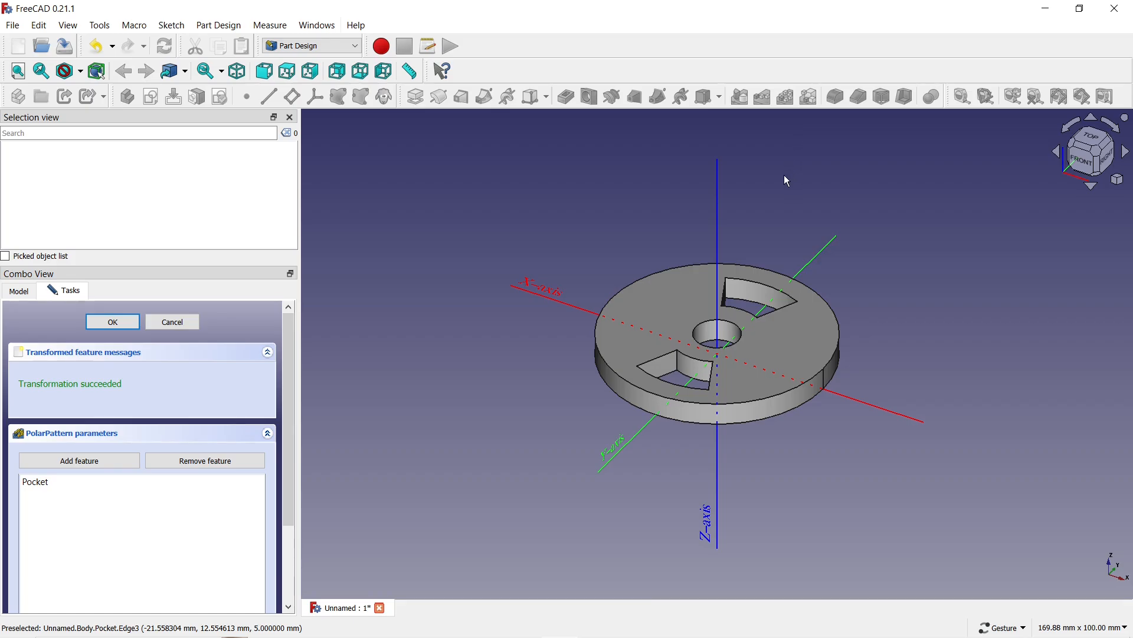
{"action": "left_click_drag", "start_coordinate": [771, 212], "coordinate": [666, 250]}
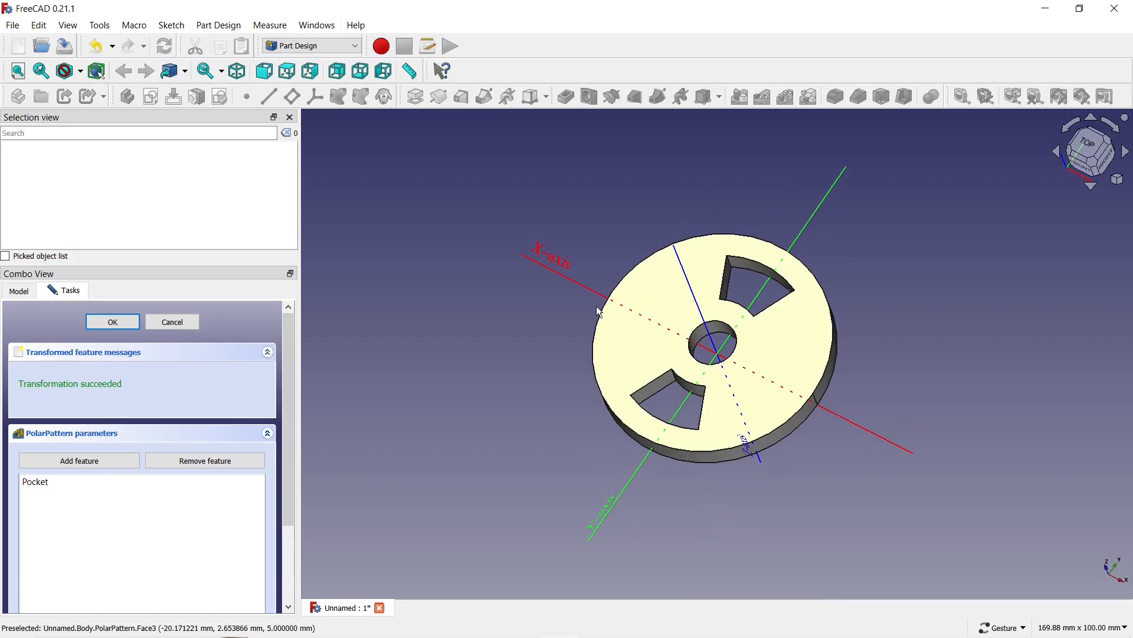
{"action": "scroll", "coordinate": [290, 380], "scroll_direction": "down", "scroll_amount": 3}
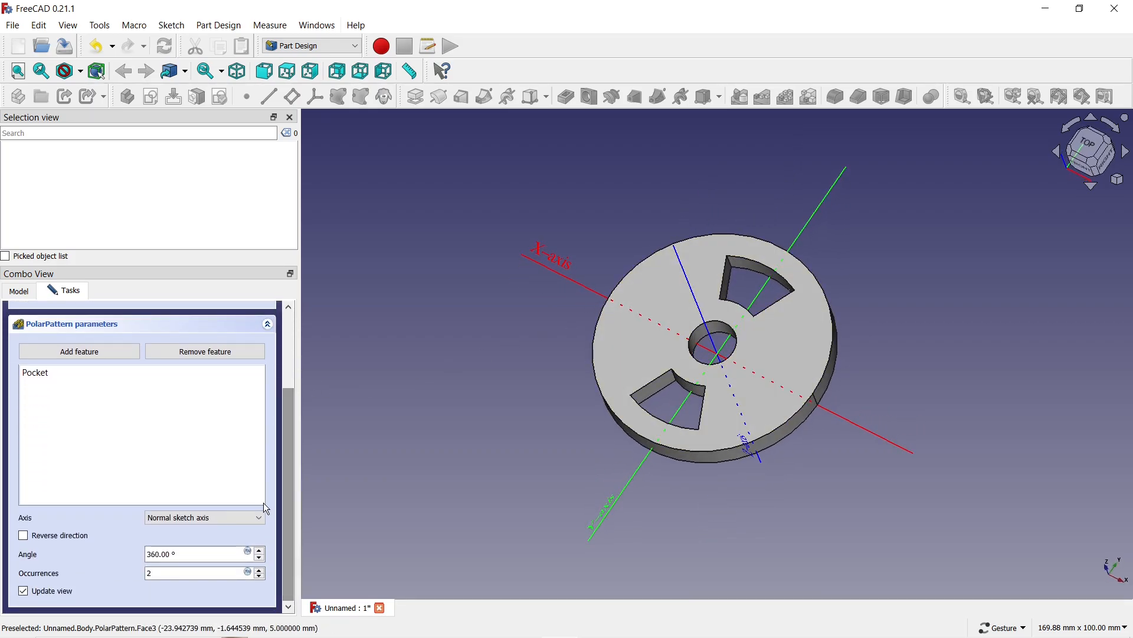
{"action": "left_click", "coordinate": [260, 571]}
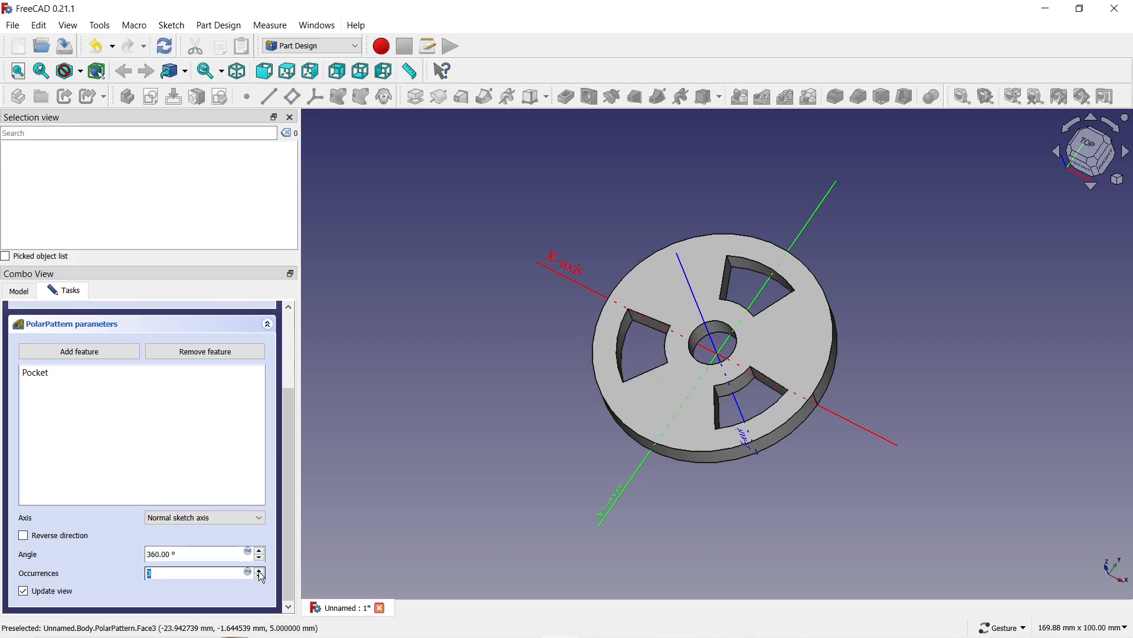
{"action": "left_click", "coordinate": [260, 571]}
{"action": "left_click", "coordinate": [261, 572]}
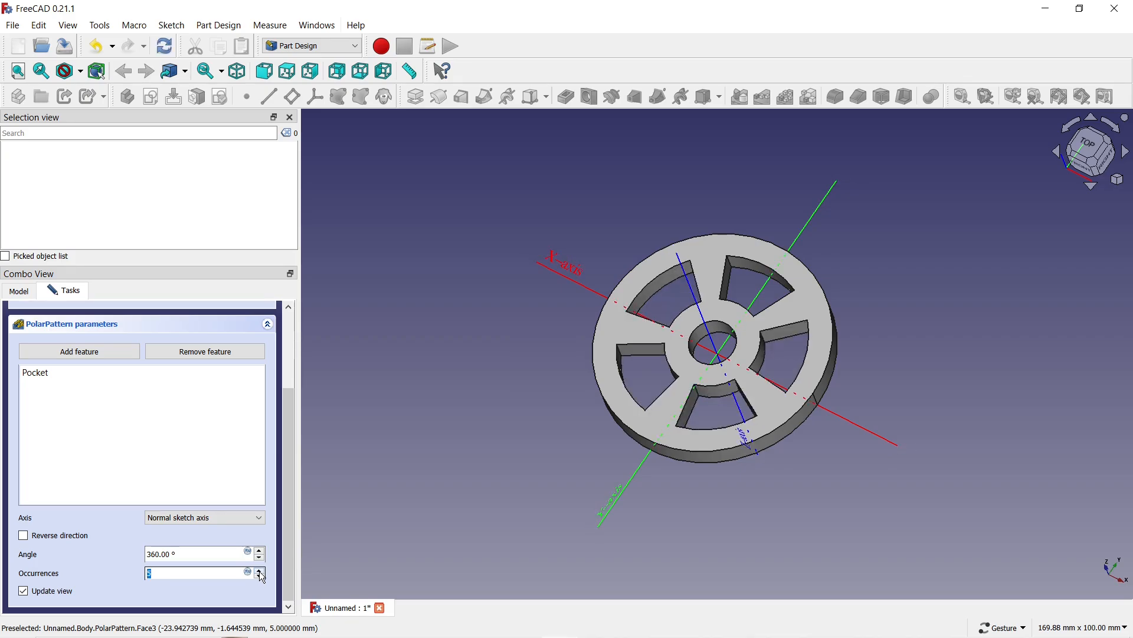
{"action": "left_click_drag", "start_coordinate": [291, 535], "coordinate": [300, 442]}
{"action": "left_click", "coordinate": [121, 323]}
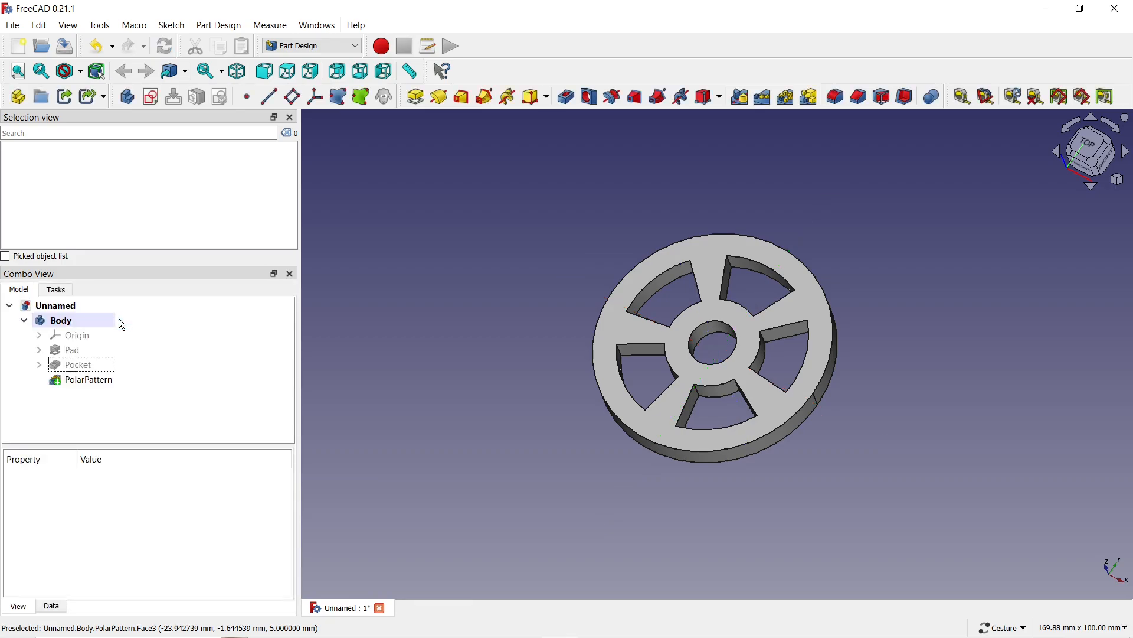
Set the body's appearance to the Shaded viewing mode with the Chrome material
{"action": "left_click", "coordinate": [71, 328]}
{"action": "right_click", "coordinate": [71, 328]}
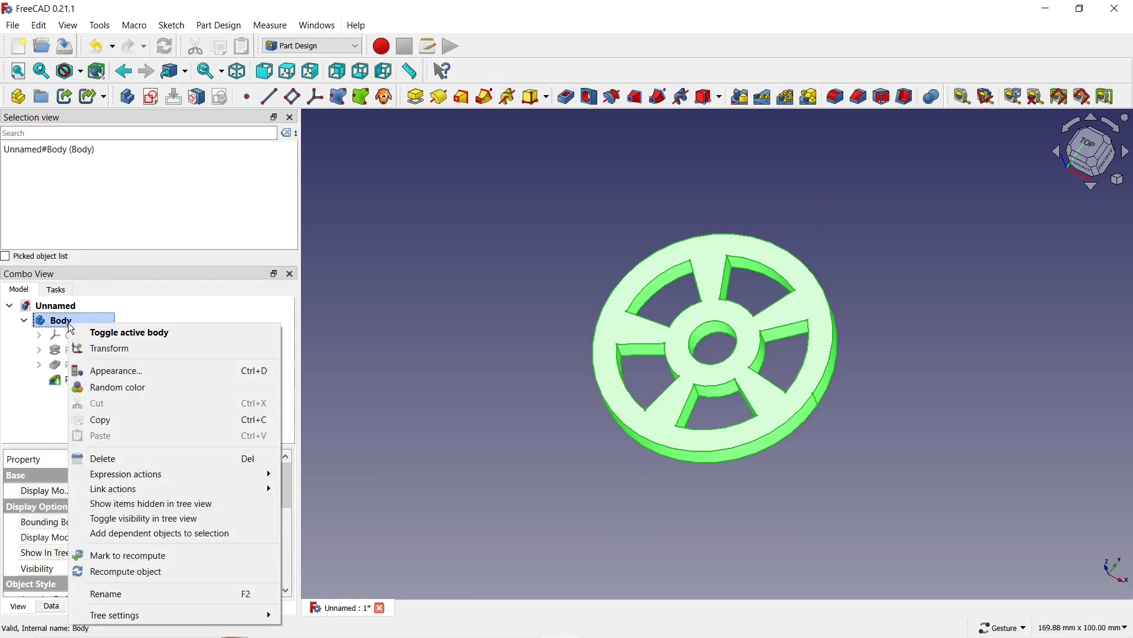
{"action": "left_click", "coordinate": [103, 373]}
{"action": "left_click", "coordinate": [175, 395]}
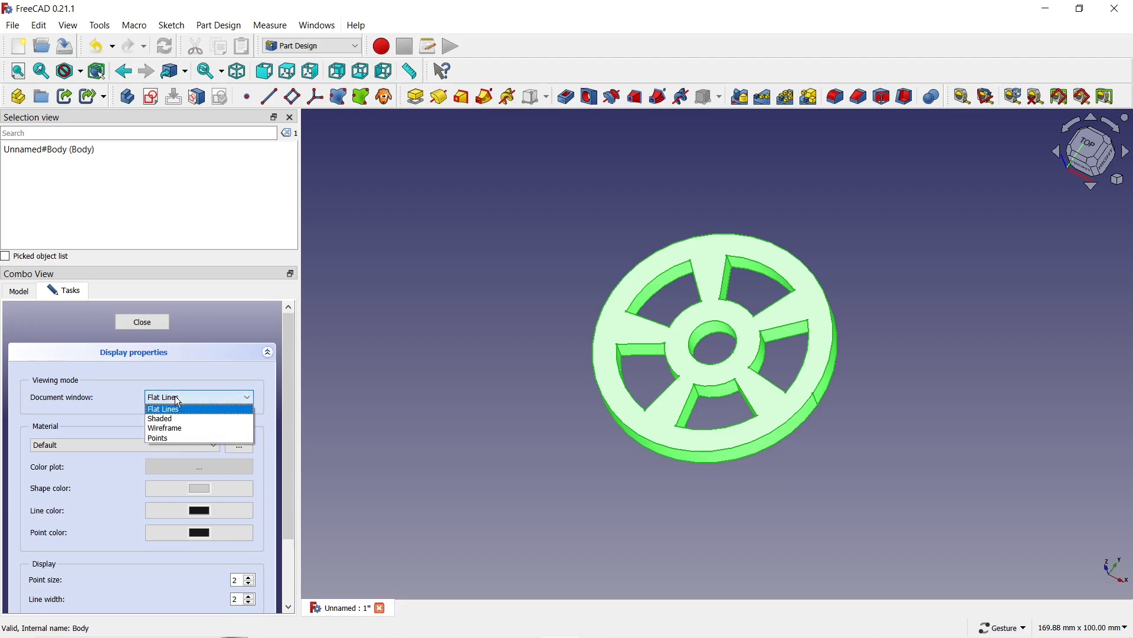
{"action": "left_click", "coordinate": [179, 418]}
{"action": "left_click", "coordinate": [159, 446]}
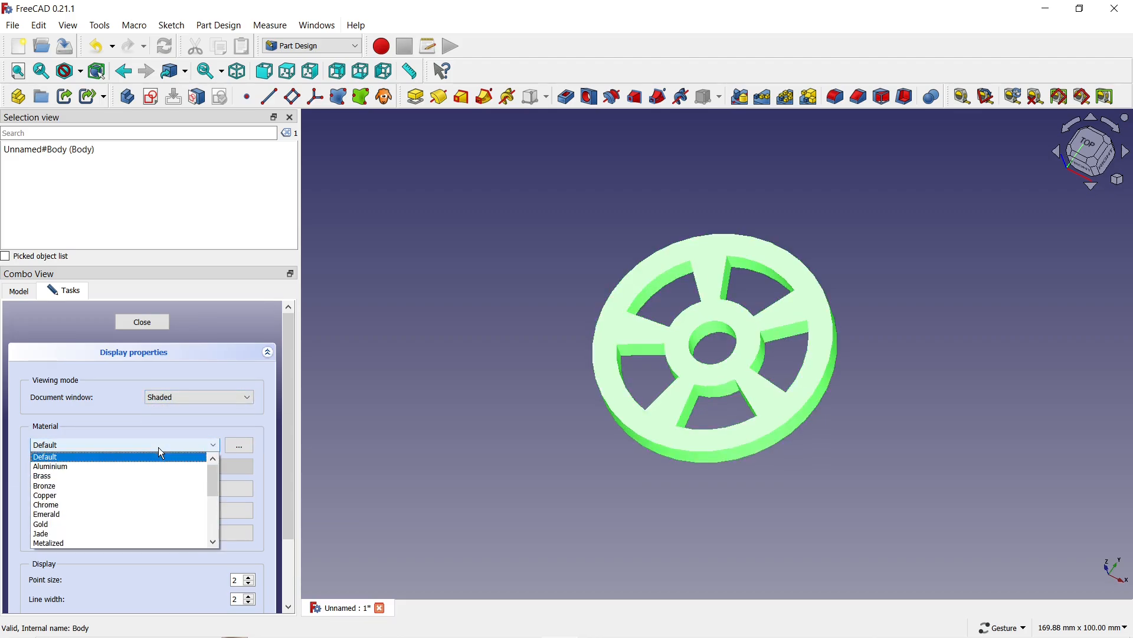
{"action": "left_click", "coordinate": [118, 505]}
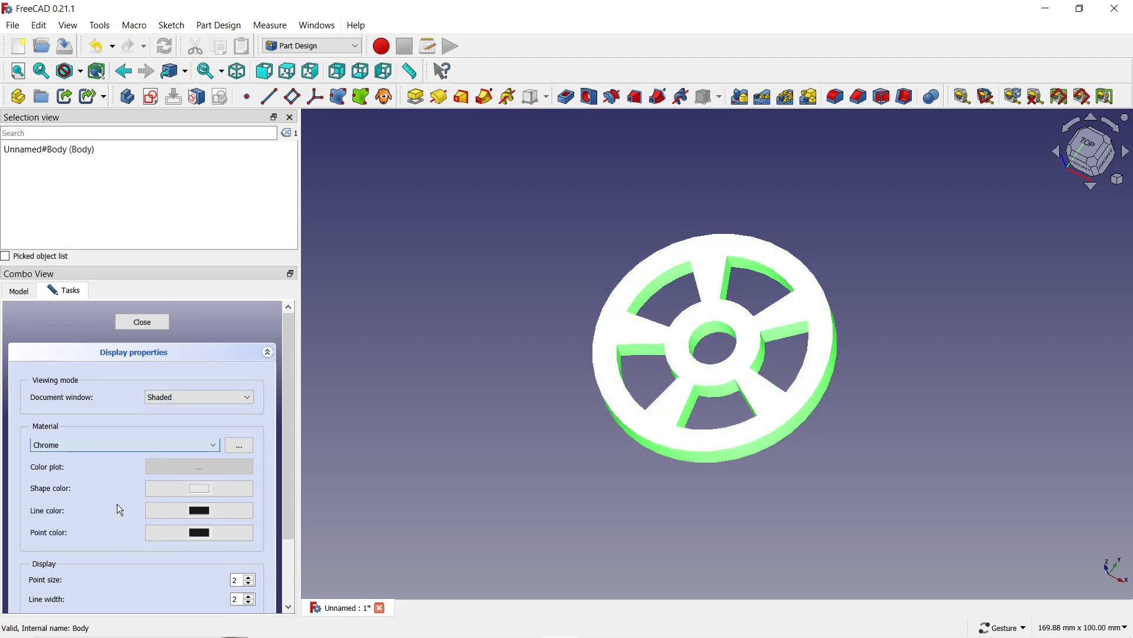
Change the body's shape color to green (#00aa00) and close the display properties
{"action": "left_click", "coordinate": [200, 489]}
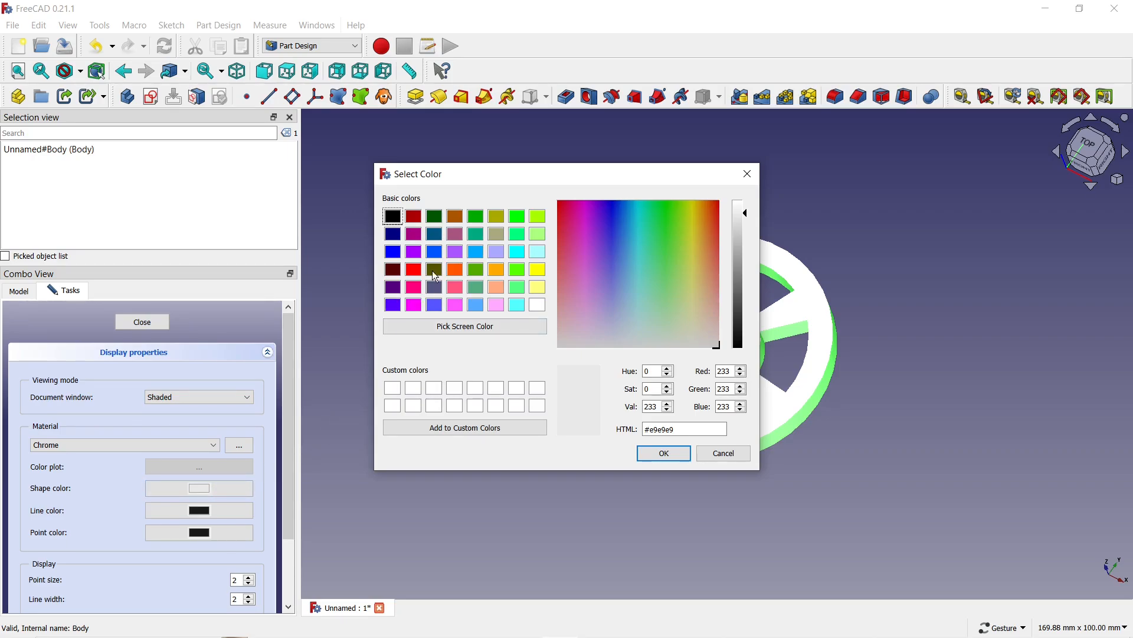
{"action": "left_click", "coordinate": [476, 217]}
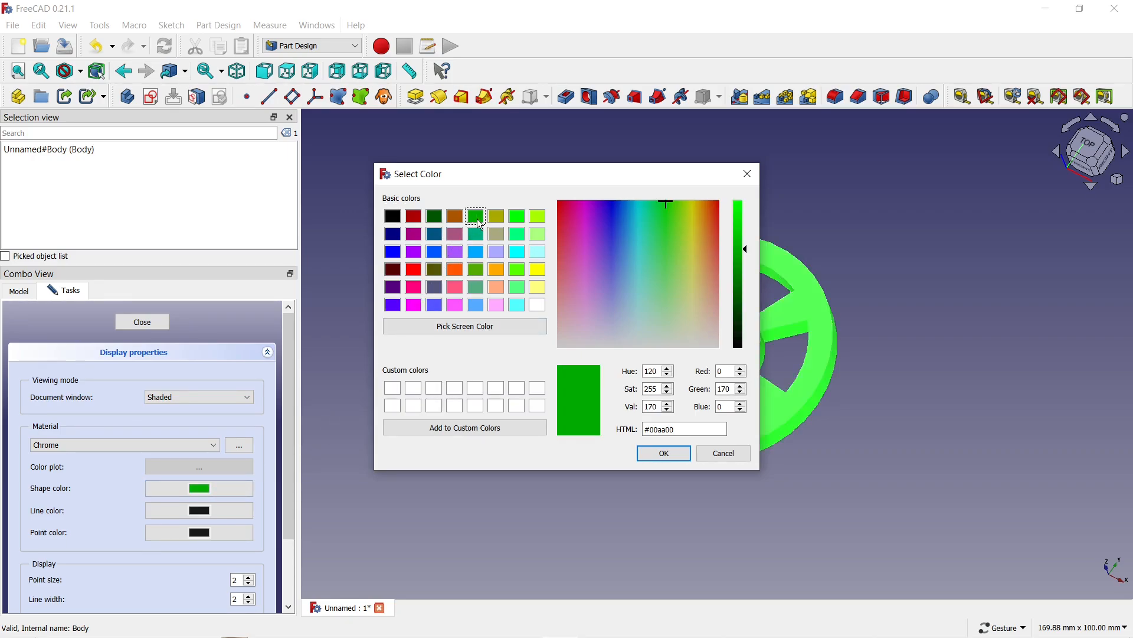
{"action": "left_click", "coordinate": [663, 455]}
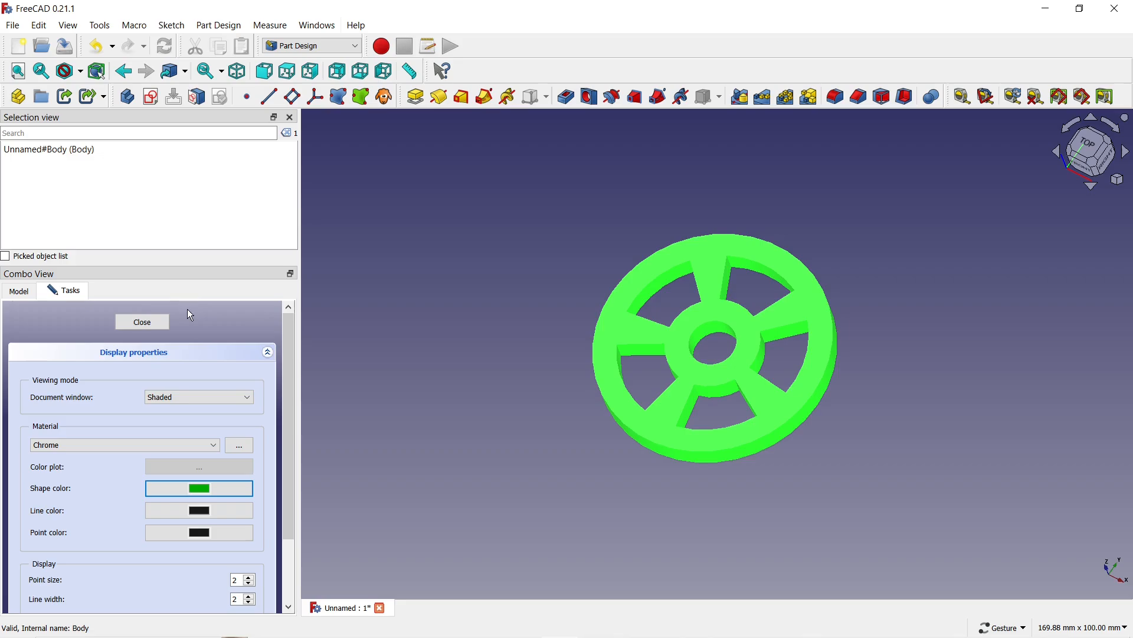
{"action": "left_click", "coordinate": [155, 322]}
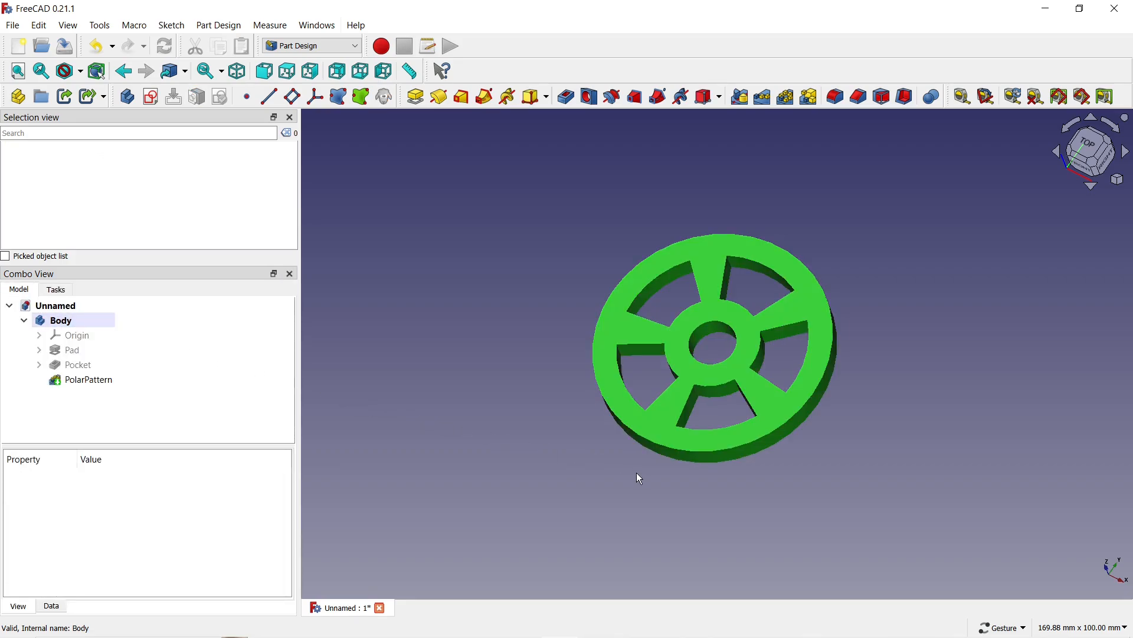